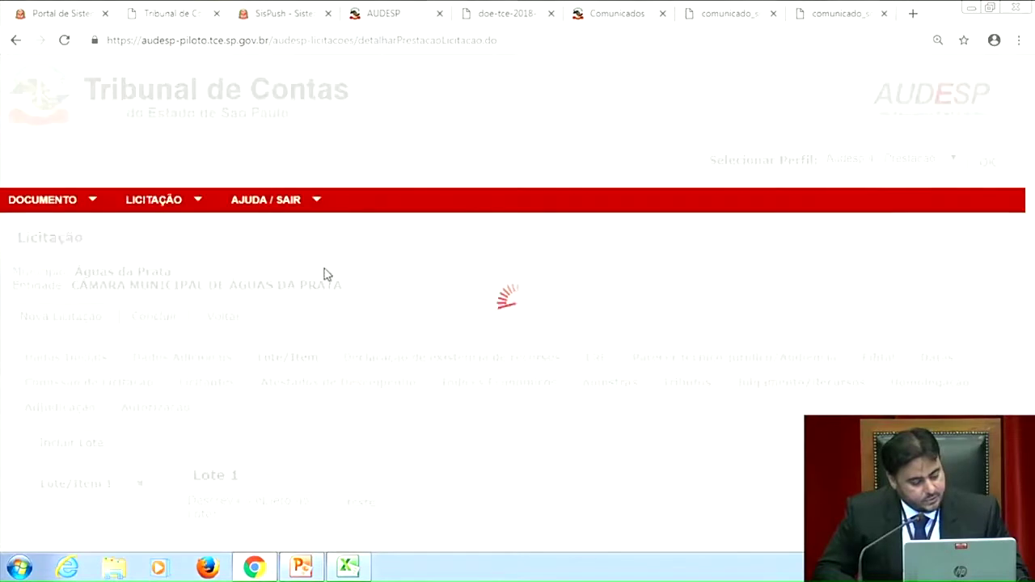
Examine Lote 1's description, quantity and unit of measure fields.
scroll(427, 234, "down", 4)
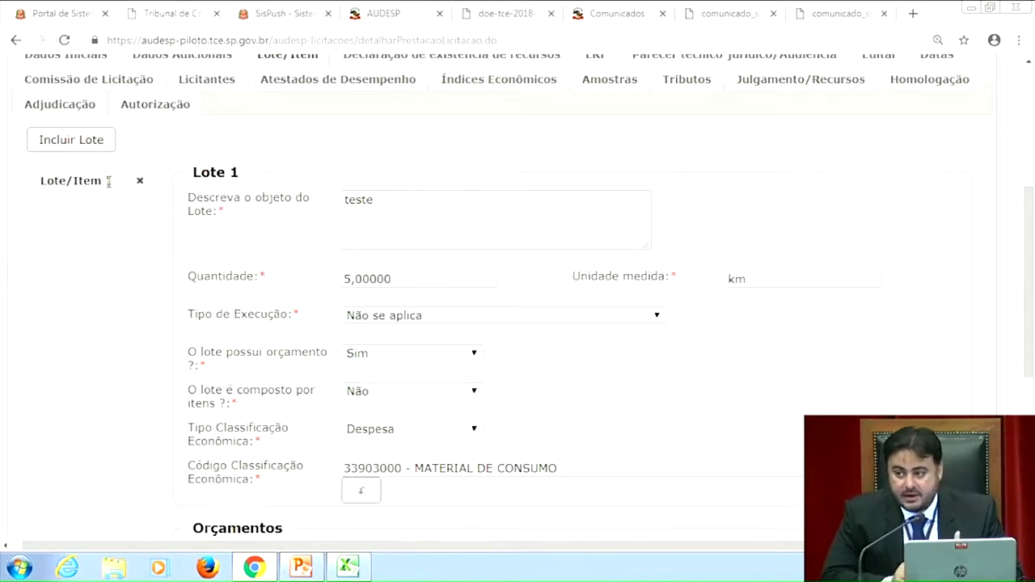
scroll(320, 295, "down", 4)
scroll(261, 261, "up", 3)
scroll(233, 231, "up", 3)
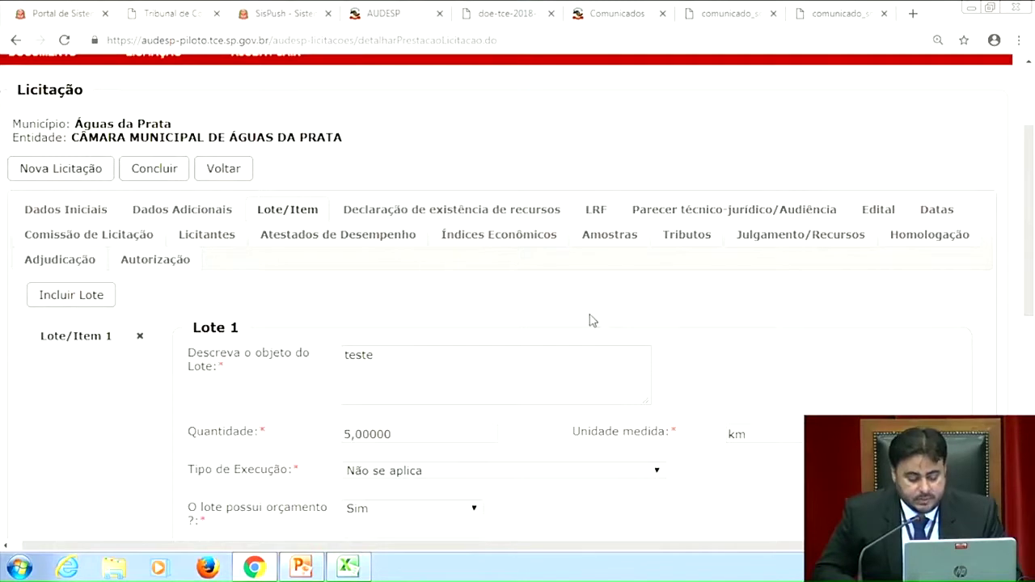
scroll(466, 354, "down", 2)
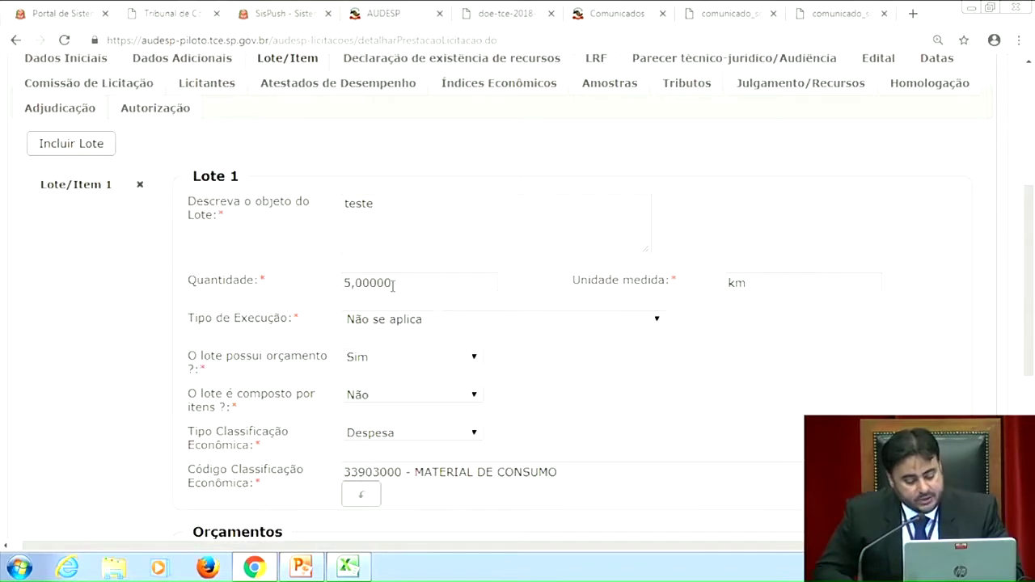
left_click_drag(398, 283, 339, 289)
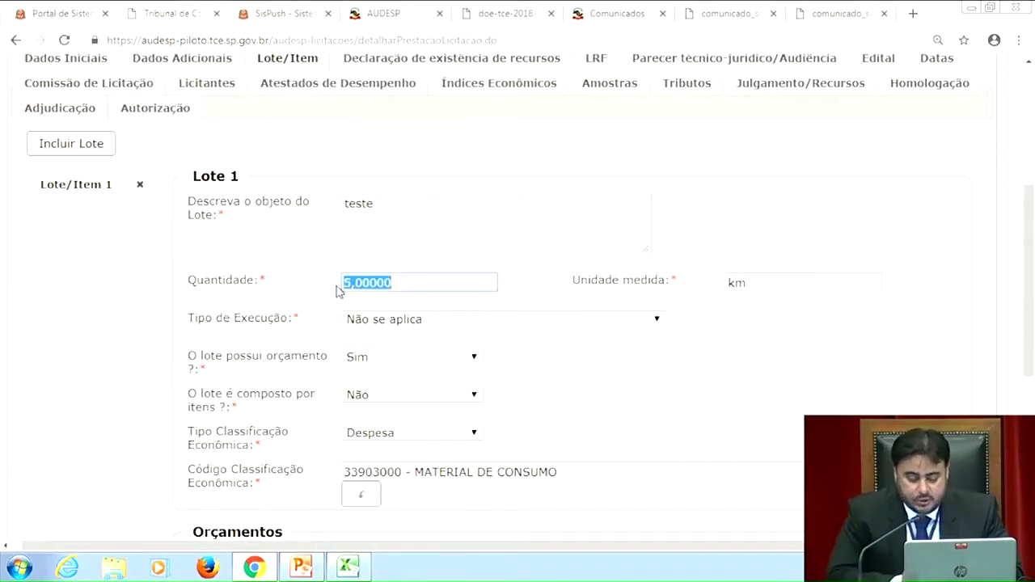
left_click_drag(763, 277, 694, 286)
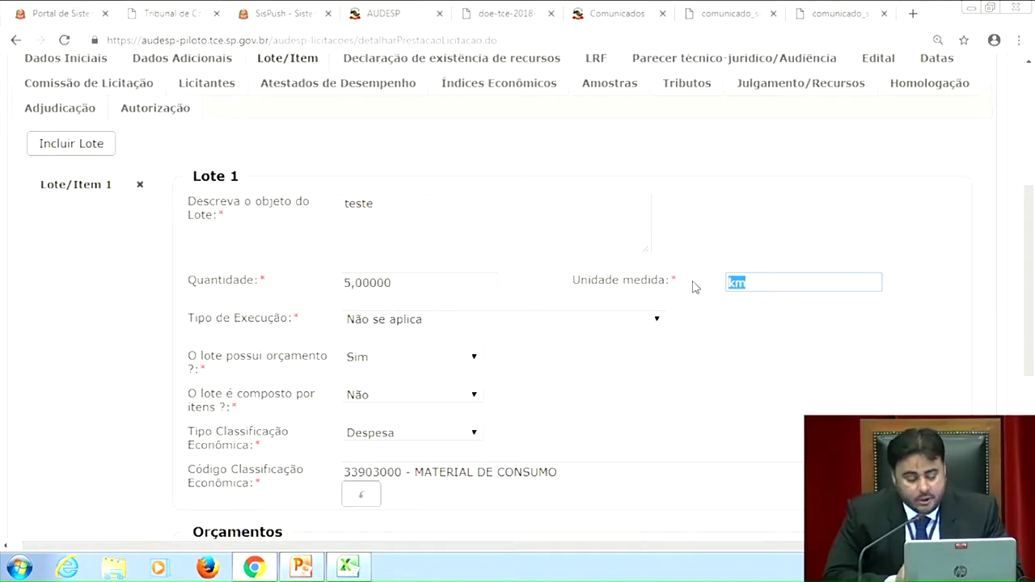
key("shift+Tab")
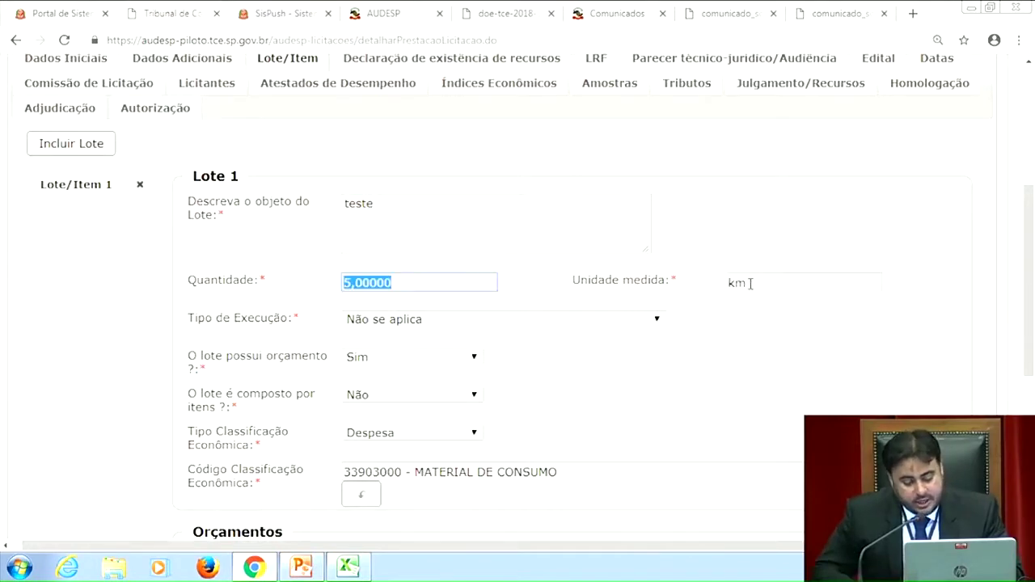
key("Tab")
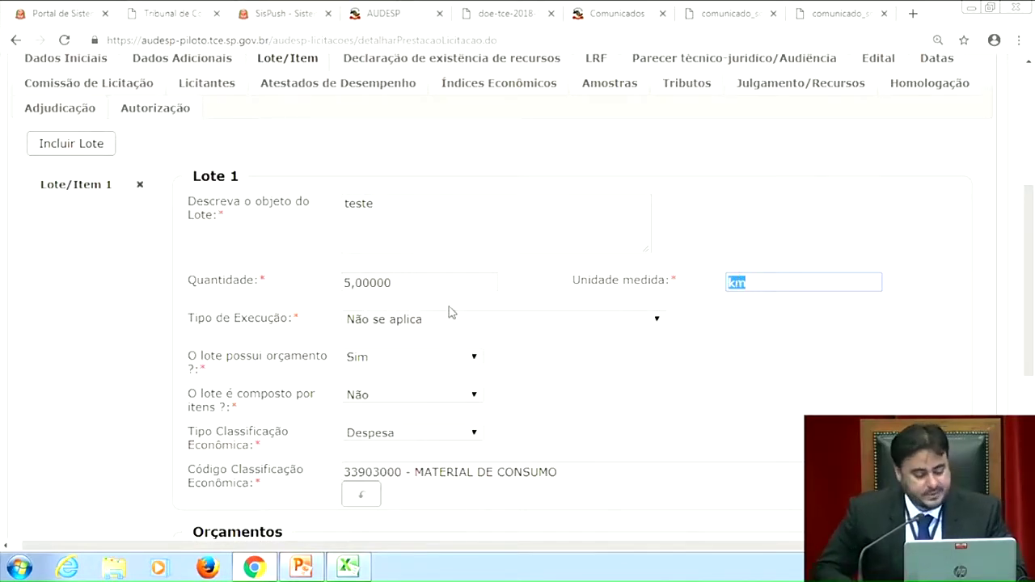
Set Lote 1's Tipo de Execução to Execução Direta.
left_click(360, 321)
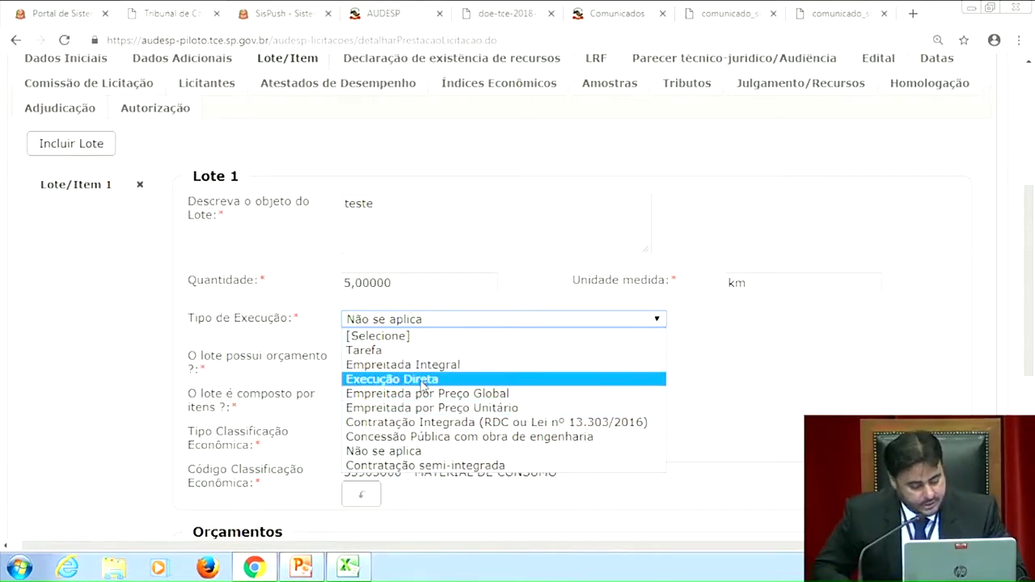
left_click(424, 381)
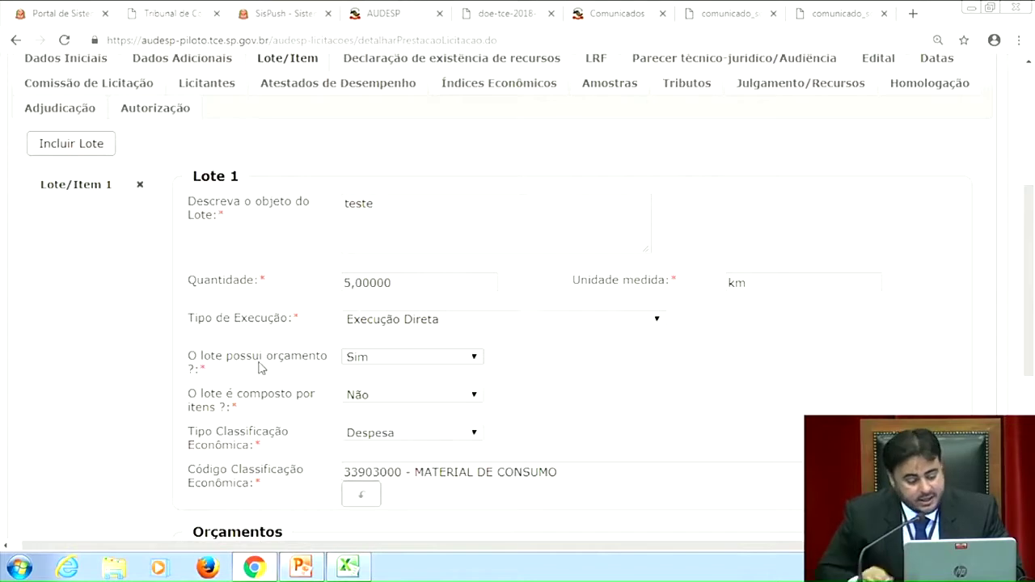
Switch Lote 1's "O lote possui orçamento" answer to Não and back to Sim.
left_click(374, 362)
left_click(380, 405)
left_click(386, 361)
left_click(529, 379)
scroll(529, 380, "down", 1)
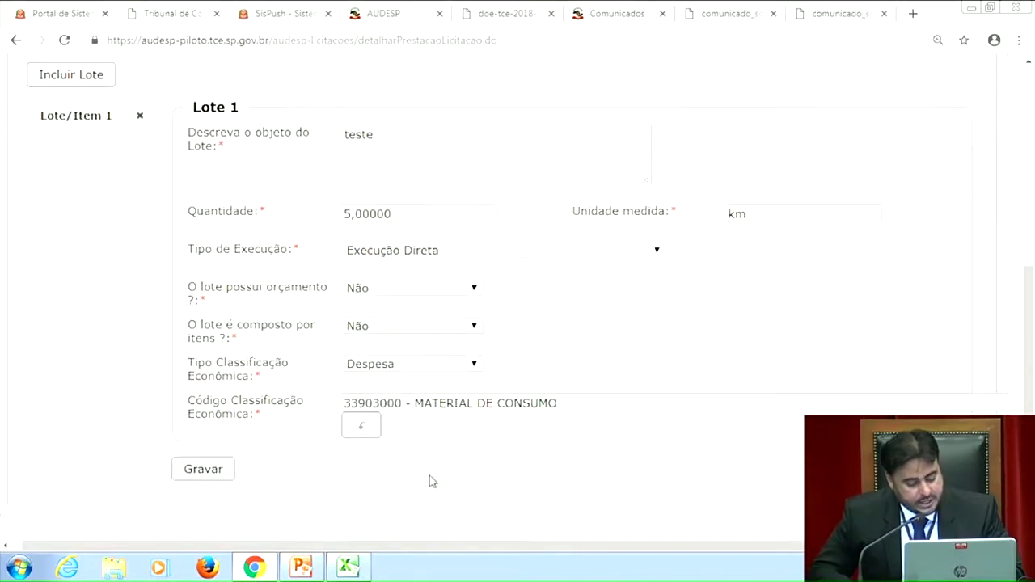
left_click(404, 293)
left_click(400, 319)
Fill in a new budget for Lote 1 with document type Documento estrangeiro, the supplier's document number and a unit value of R$ 40,00.
scroll(504, 409, "down", 4)
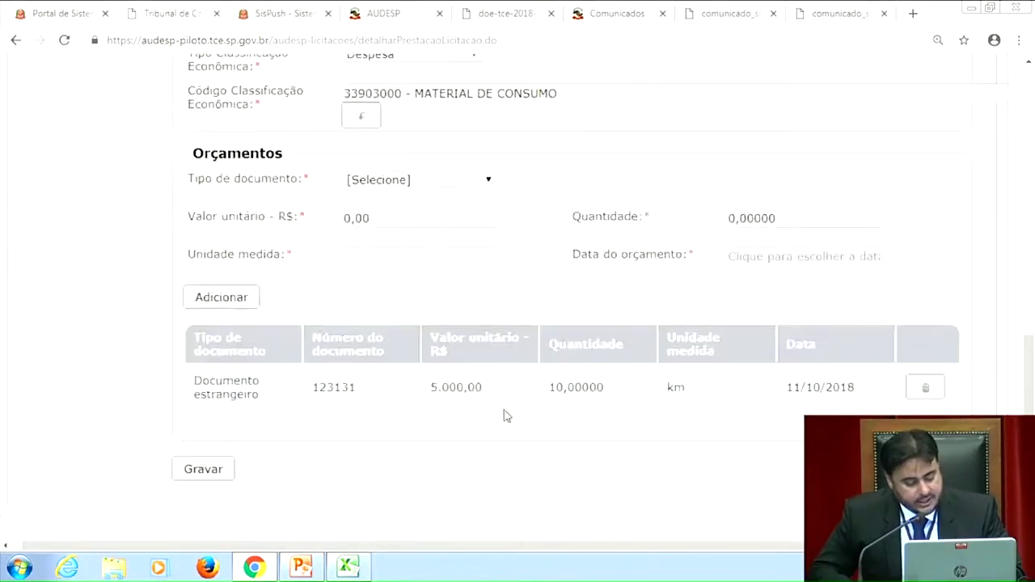
left_click(424, 183)
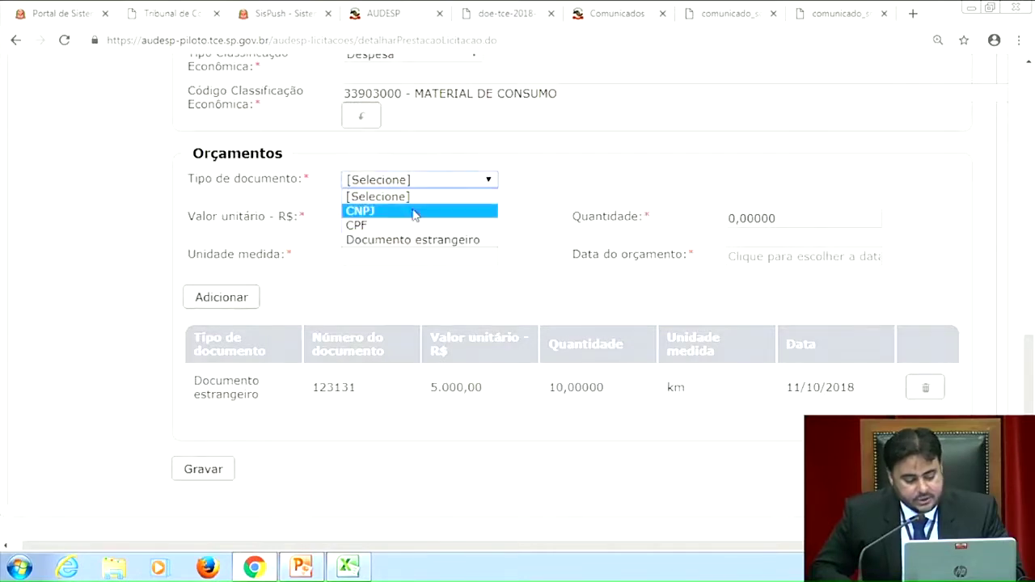
left_click(473, 242)
left_click(762, 185)
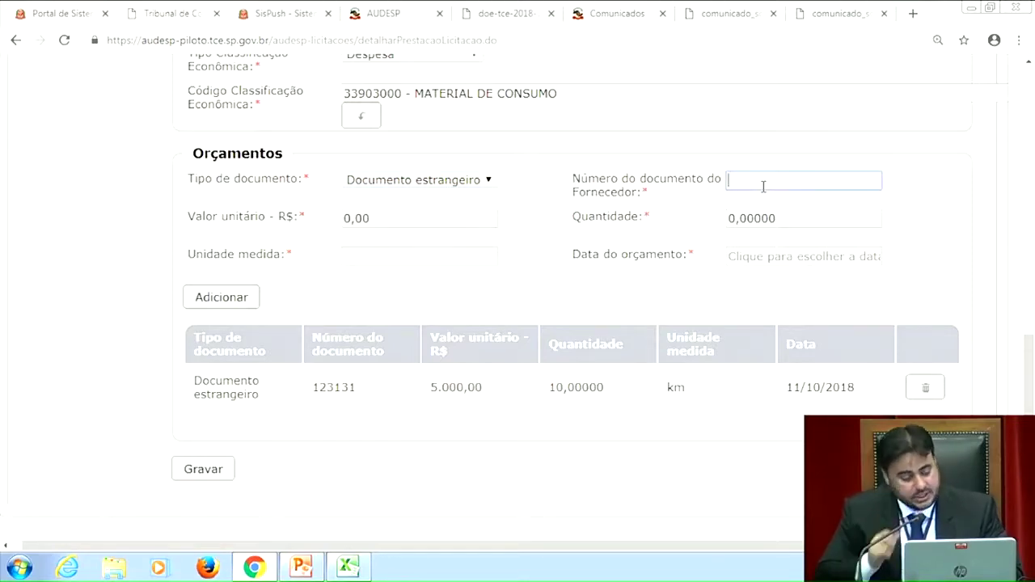
type("3242342")
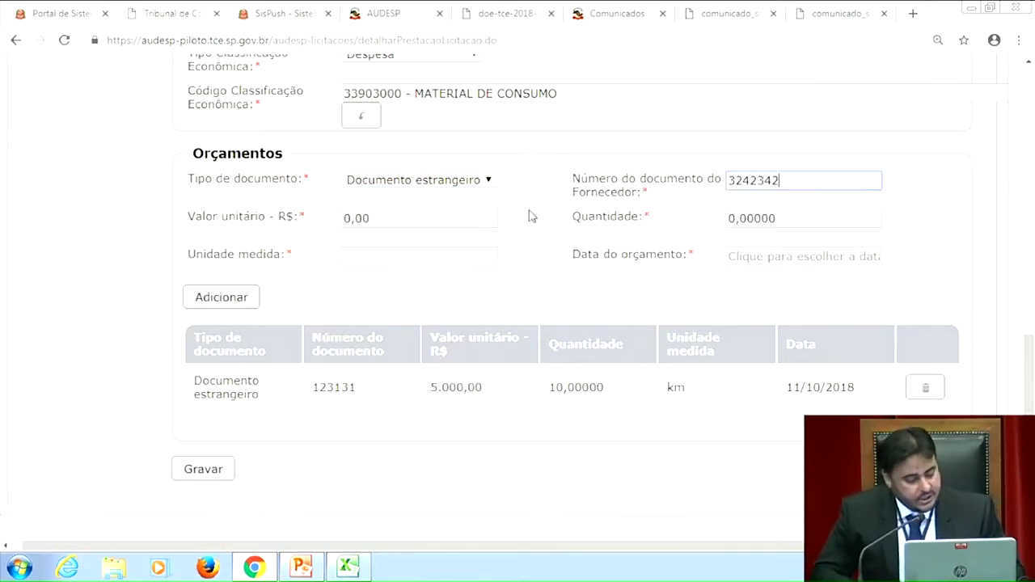
left_click(433, 216)
type("4")
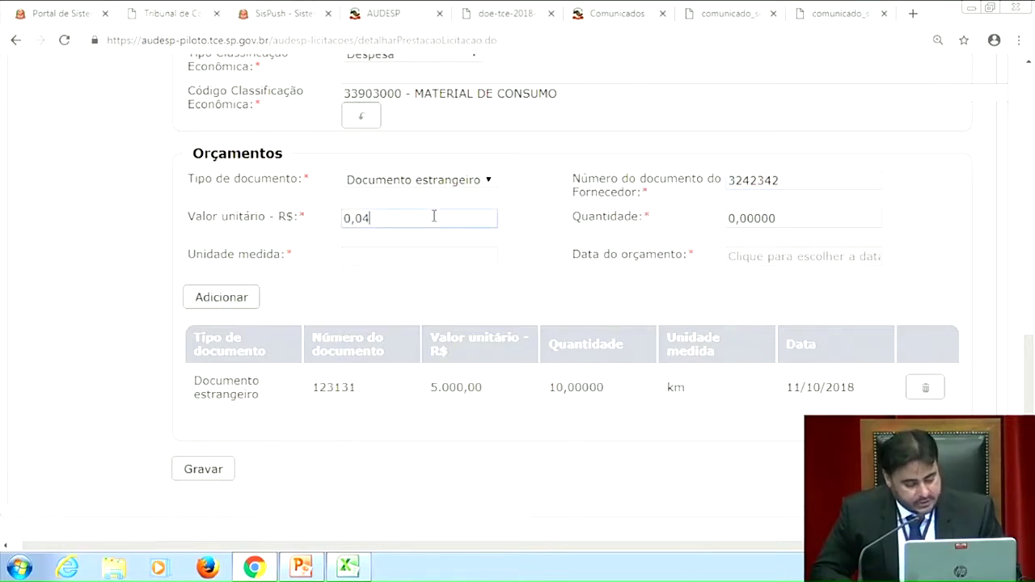
type("0,00")
Complete the budget with quantity 400.000,00000, unit of measure adaf and date 01/10/2018, and add it to the budget list.
left_click(783, 219)
type("400")
type("000000")
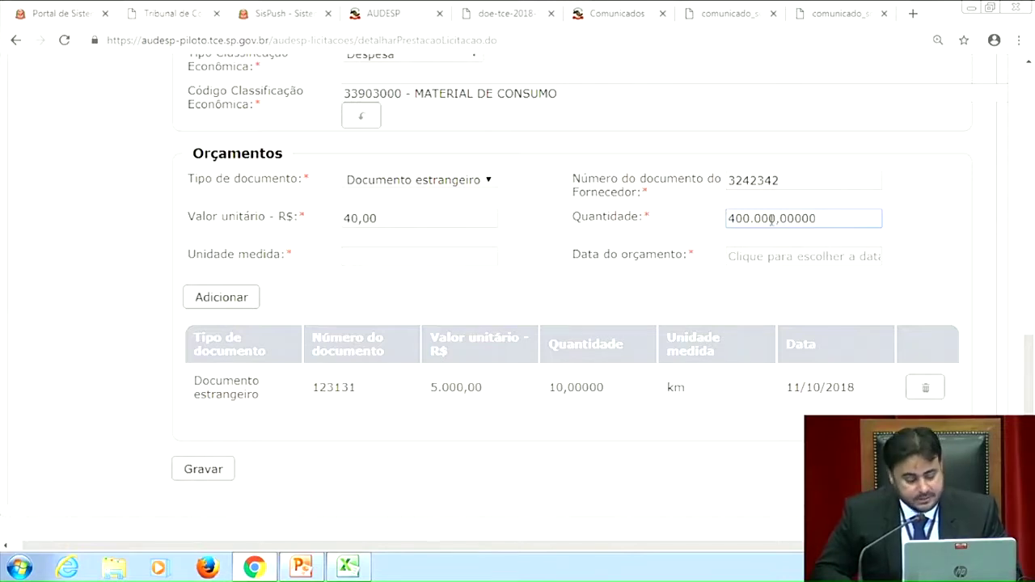
left_click(415, 255)
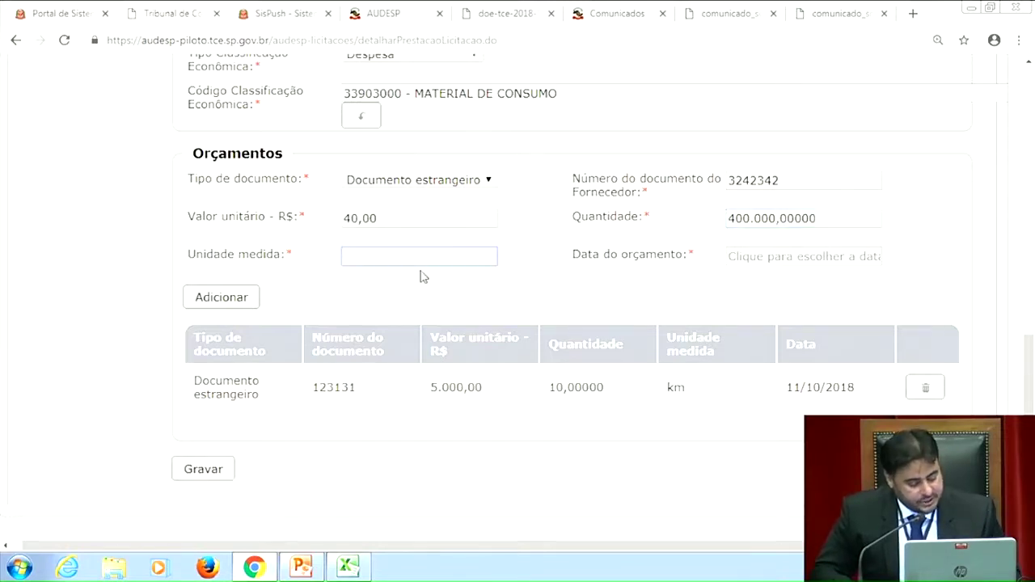
type("adaf")
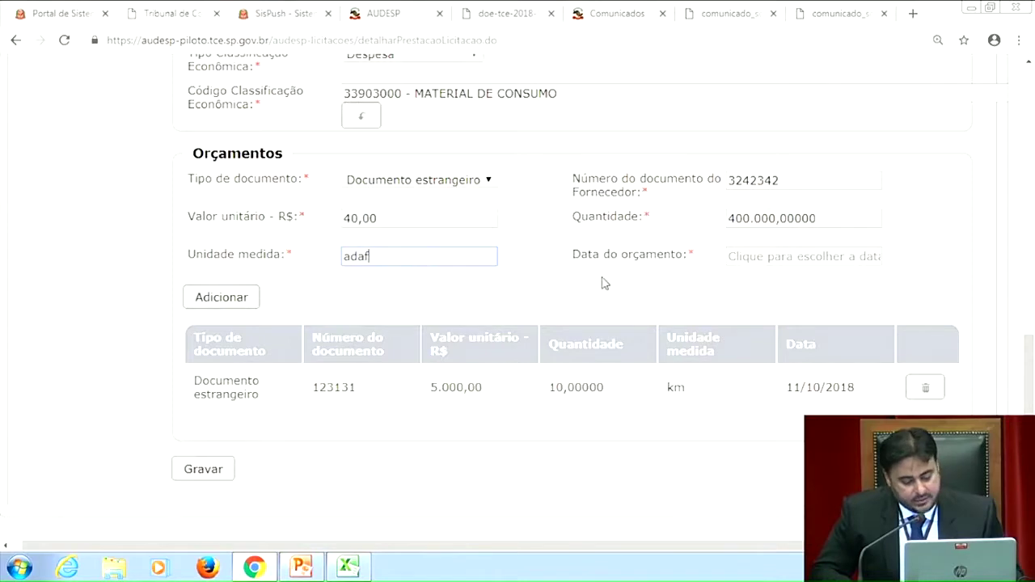
left_click(765, 257)
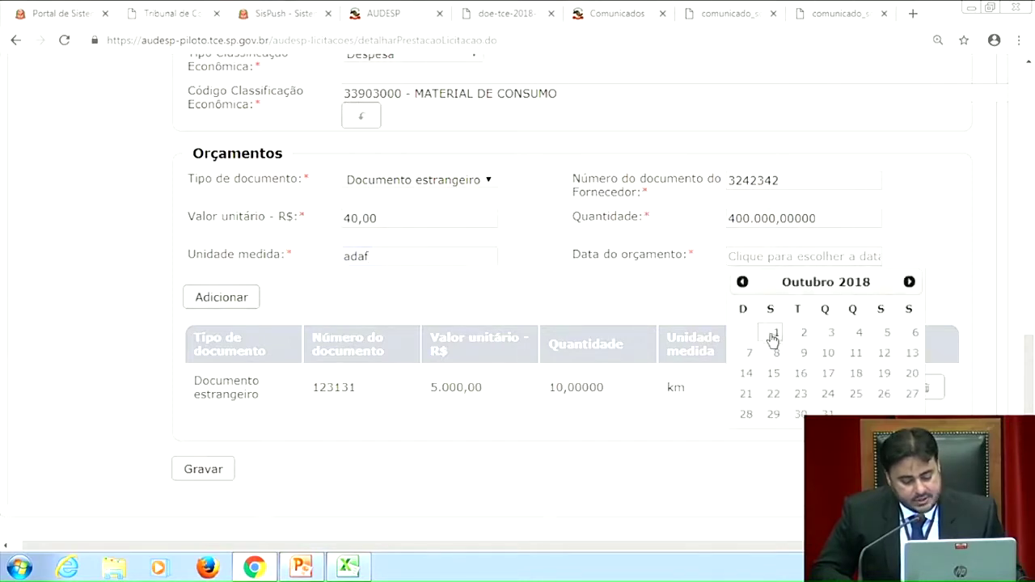
left_click(775, 334)
left_click(222, 297)
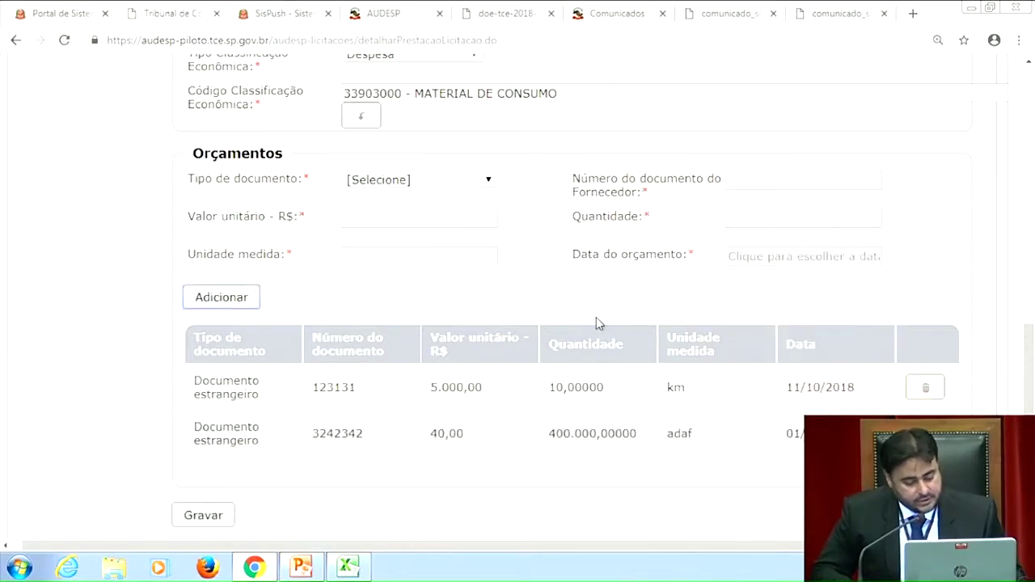
Set the document type of another budget entry to CNPJ and activate its supplier document number field.
scroll(596, 324, "down", 1)
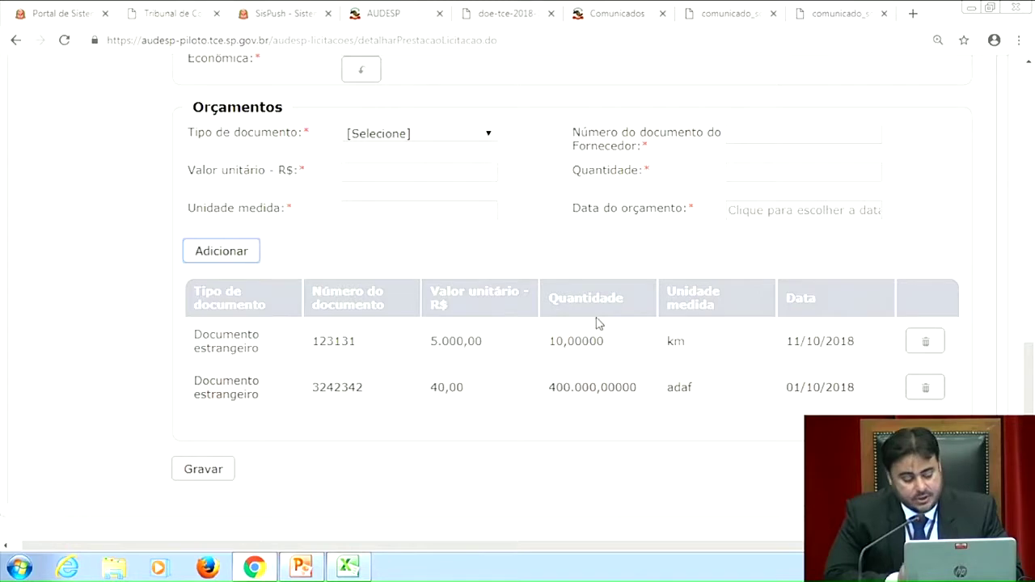
left_click(467, 134)
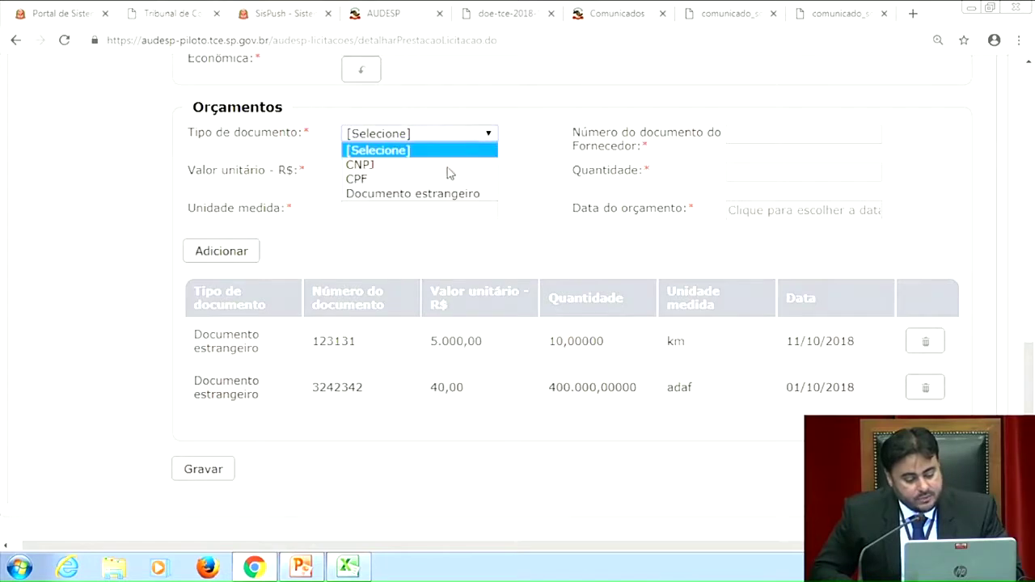
key("Return")
left_click(750, 140)
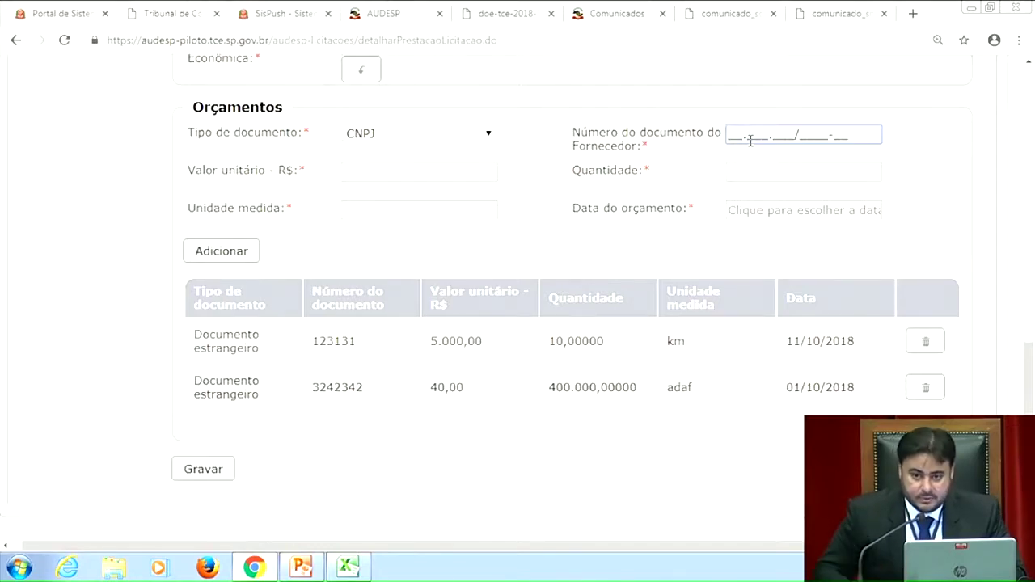
Set Lote 1's "O lote é composto por itens" answer to Sim and examine the Itens do Lote fields.
scroll(750, 140, "up", 4)
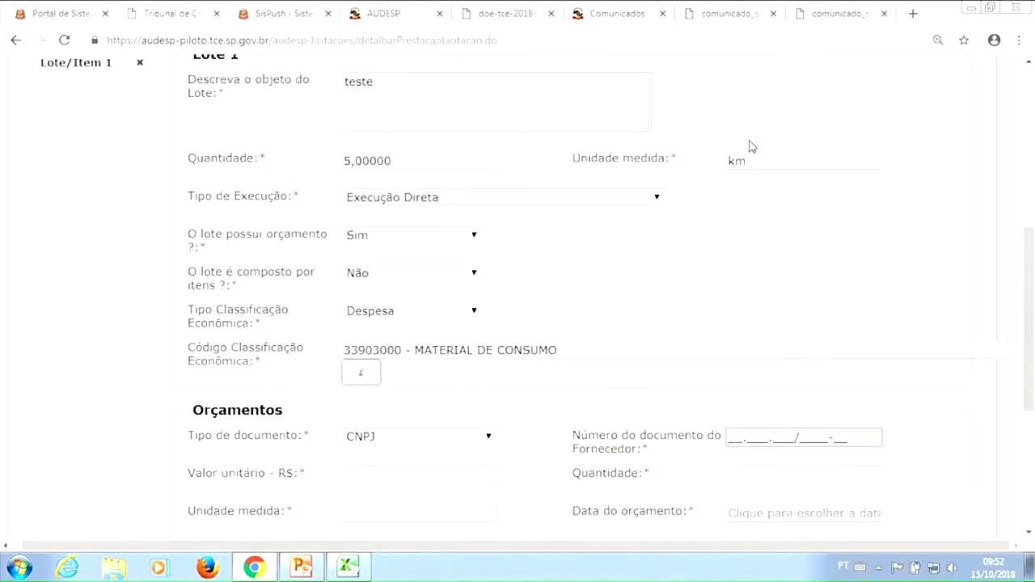
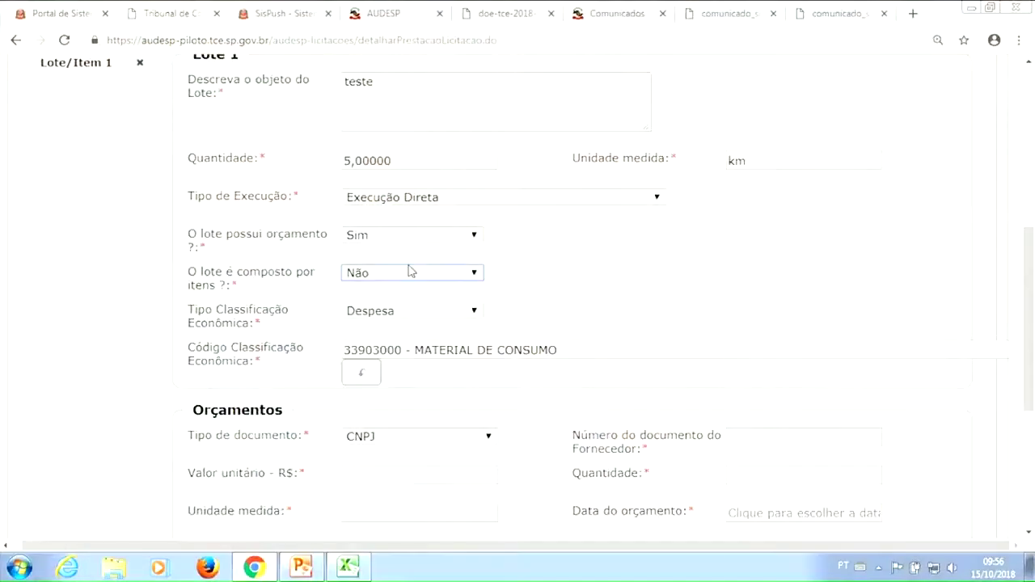
left_click_drag(188, 276, 273, 290)
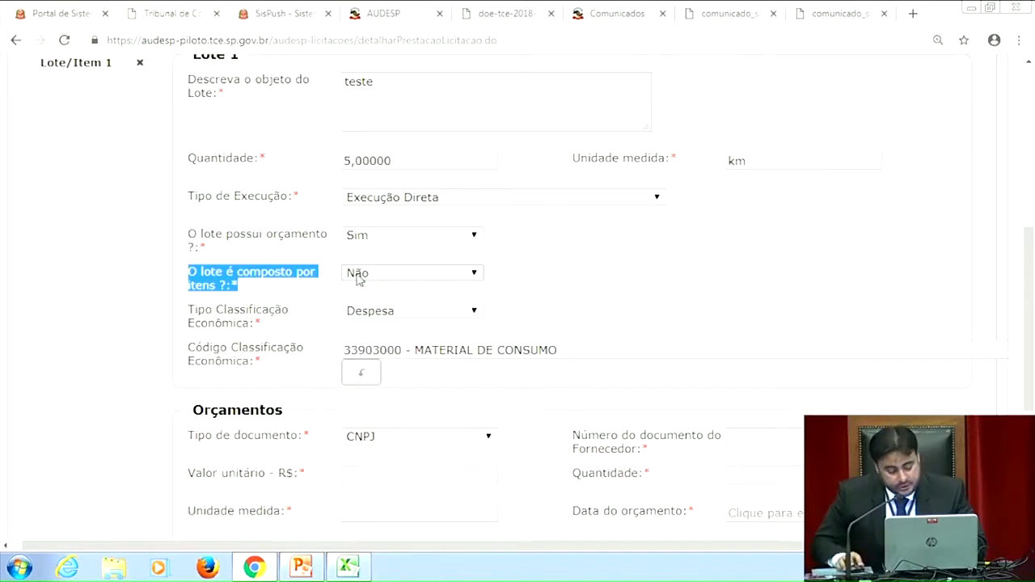
left_click(386, 279)
left_click(386, 305)
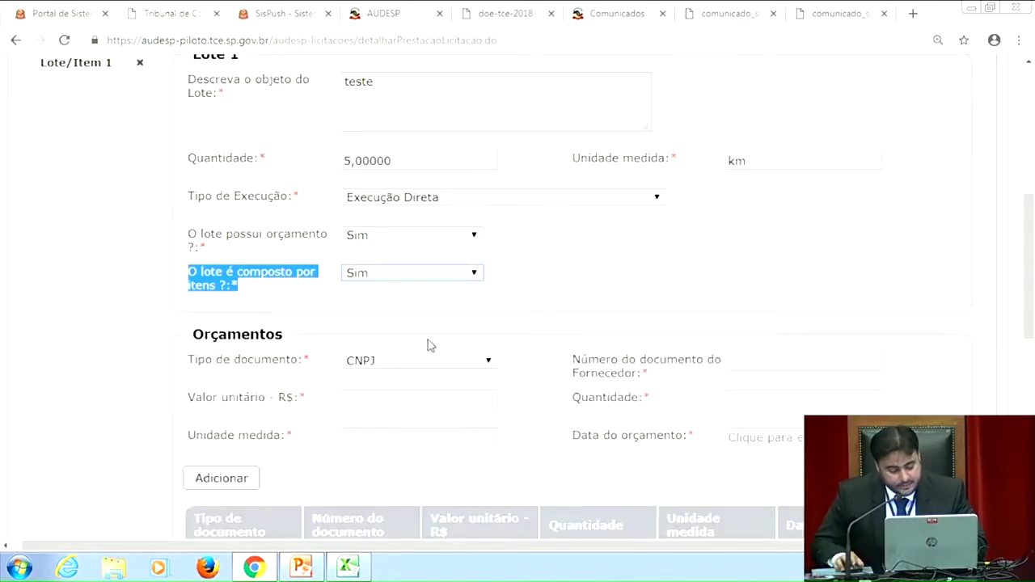
scroll(429, 340, "down", 5)
scroll(428, 339, "down", 3)
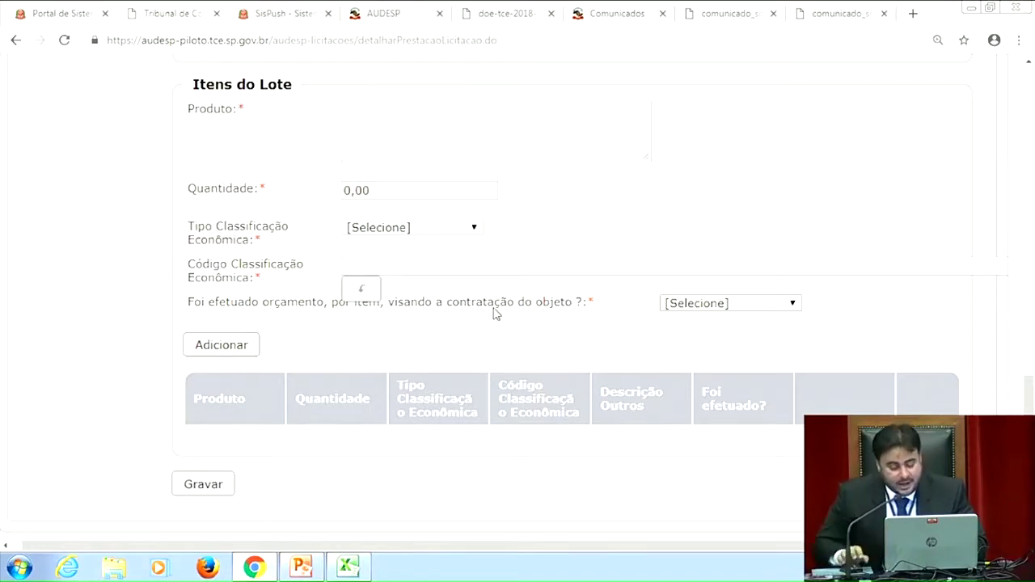
Return Lote 1's "O lote é composto por itens" answer to Não.
scroll(496, 314, "up", 7)
scroll(423, 370, "up", 4)
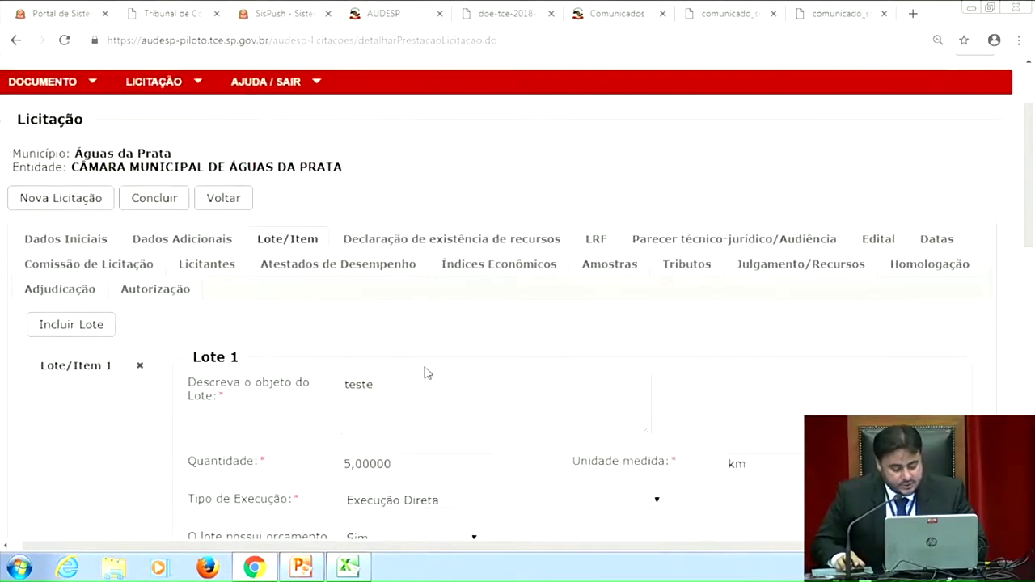
scroll(428, 331, "down", 2)
scroll(425, 308, "down", 1)
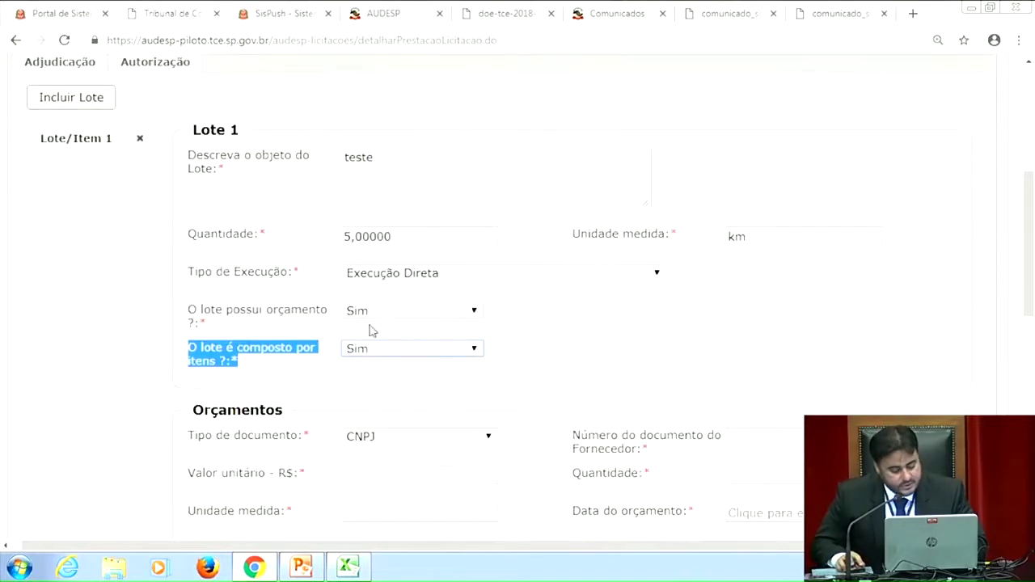
left_click(369, 350)
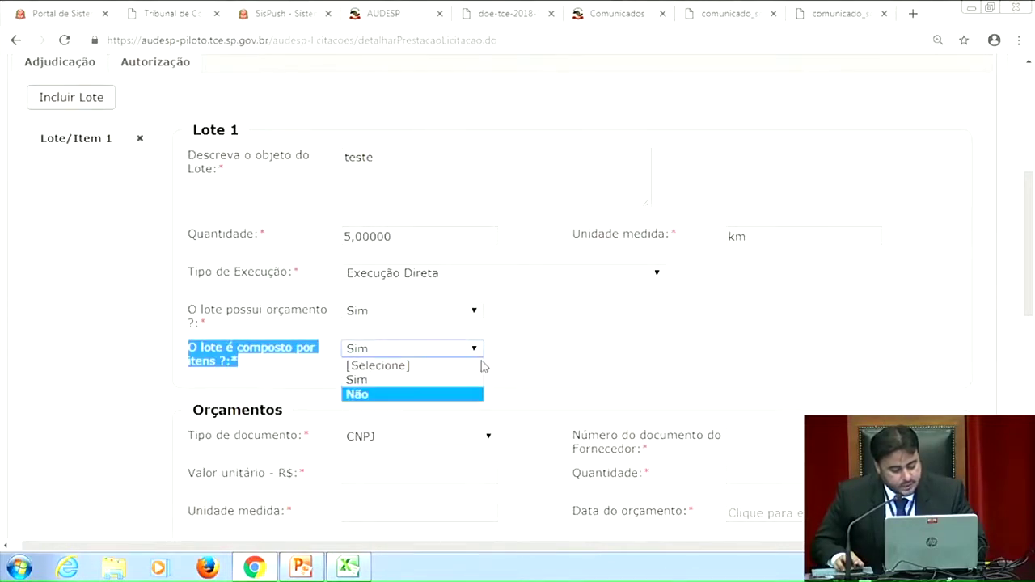
left_click(374, 394)
Set Lote 1's Tipo Classificação Econômica to Despesa and its code to 31910400 - CONTRATAÇÃO POR TEMPO DETERMINADO - INTRA-ORÇAMENTÁRIO.
scroll(575, 372, "down", 3)
left_click(599, 174)
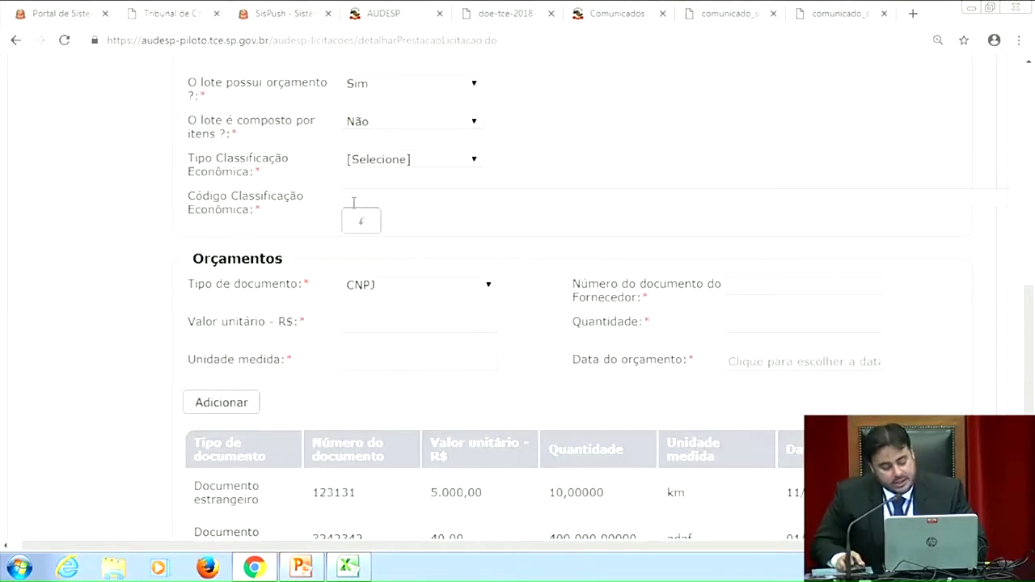
left_click_drag(187, 159, 308, 173)
left_click(308, 173)
left_click(404, 166)
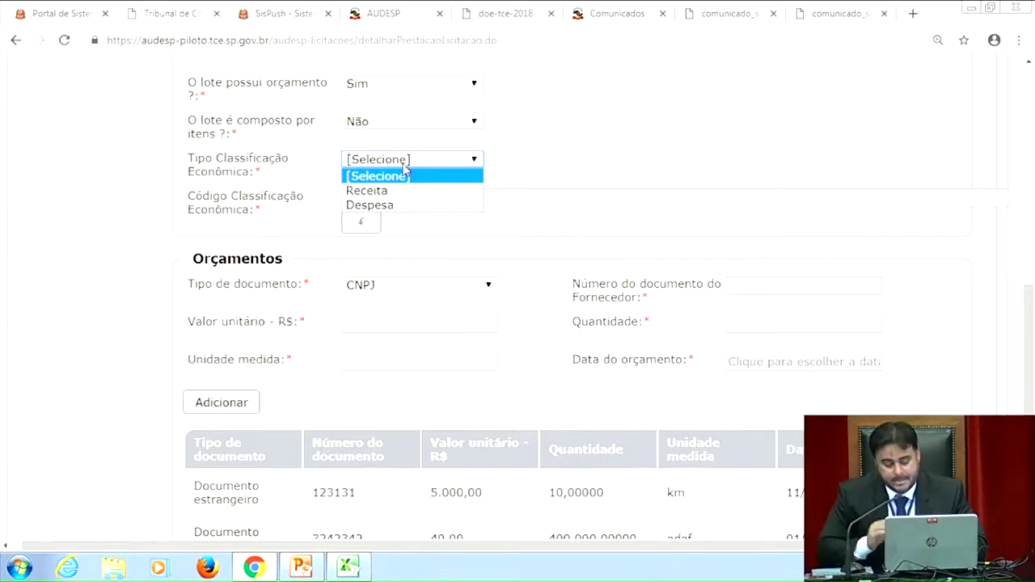
left_click(406, 206)
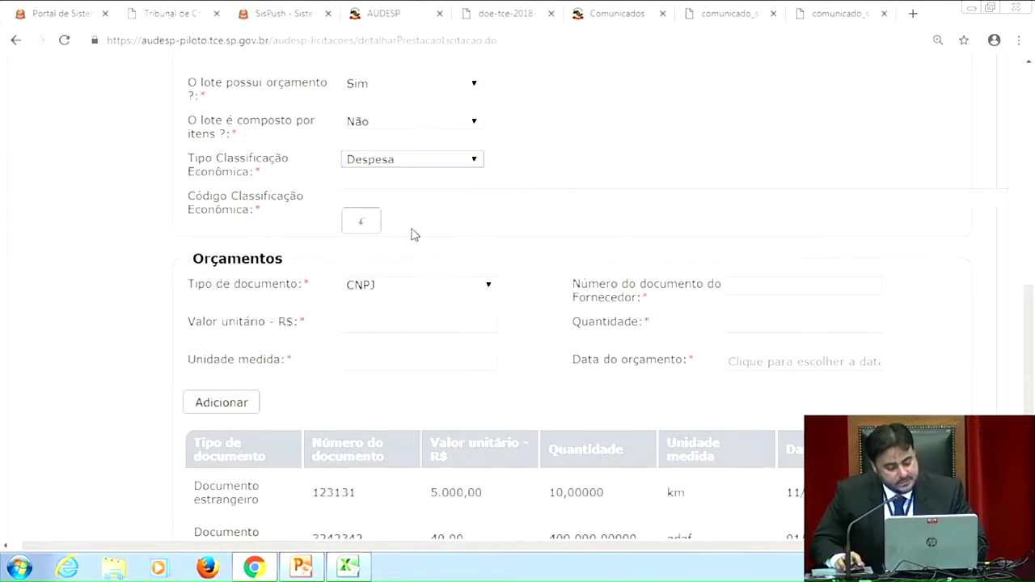
left_click(363, 223)
scroll(474, 284, "down", 5)
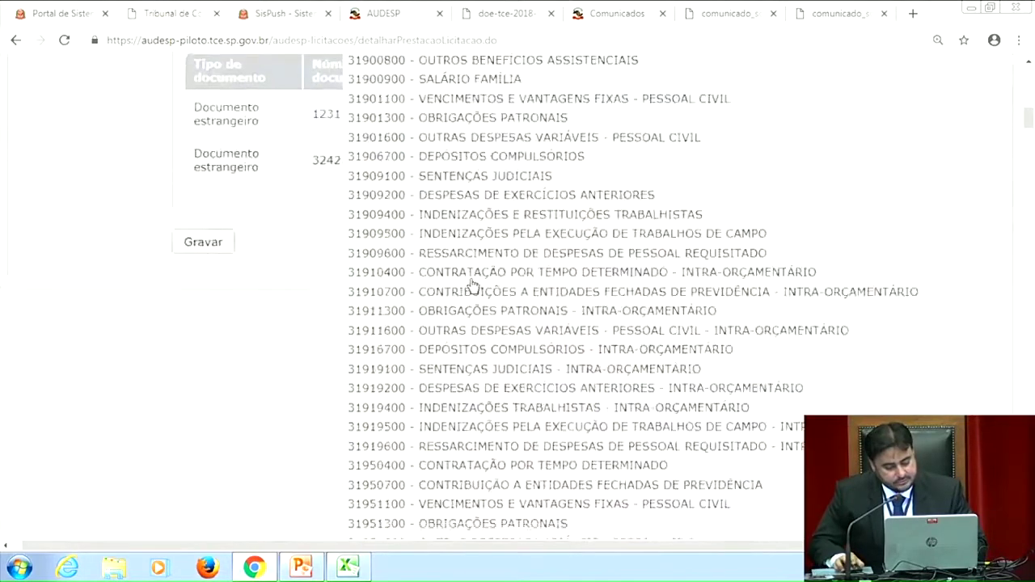
left_click(473, 276)
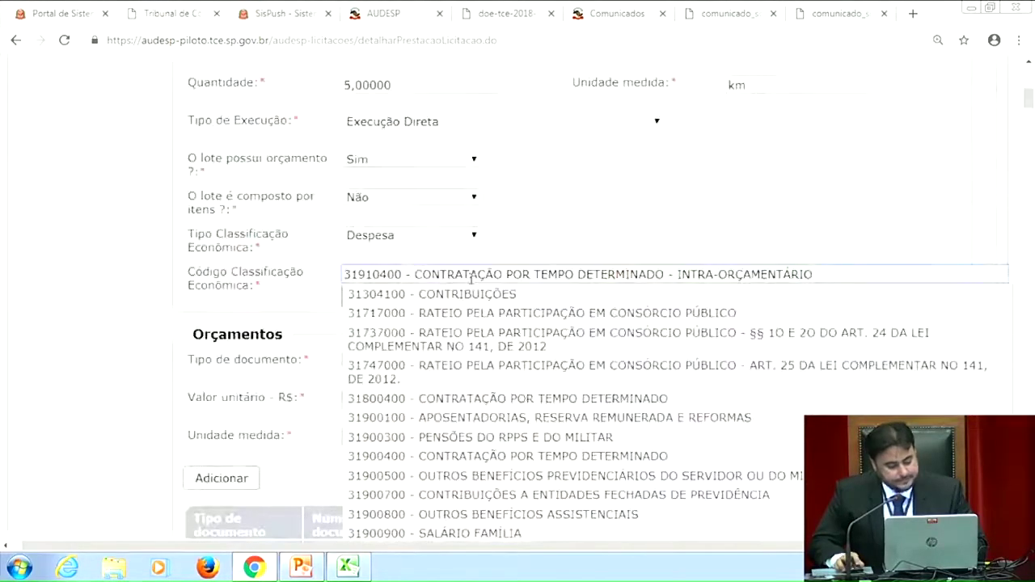
Change Lote 1's economic classification type to Receita and choose code 73000000 - Receita Patrimonial - Intra OFSS.
left_click(451, 238)
left_click(433, 268)
left_click(428, 275)
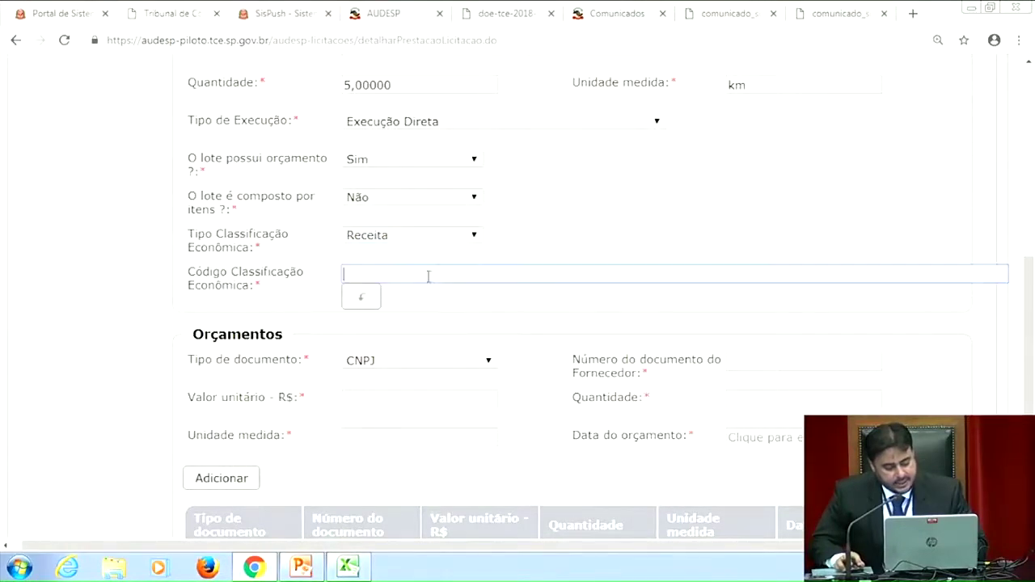
left_click(365, 300)
scroll(477, 360, "down", 3)
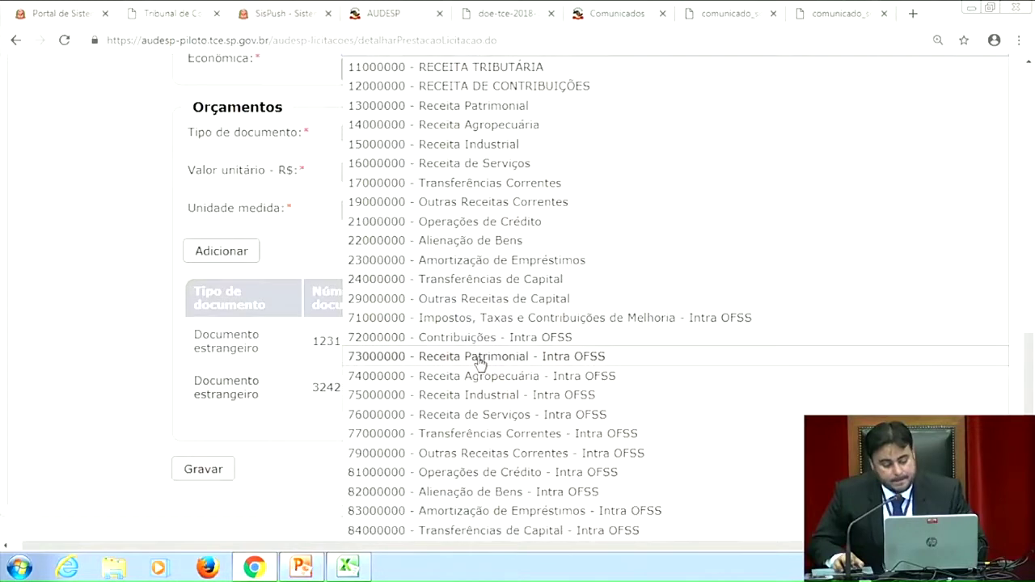
left_click(479, 364)
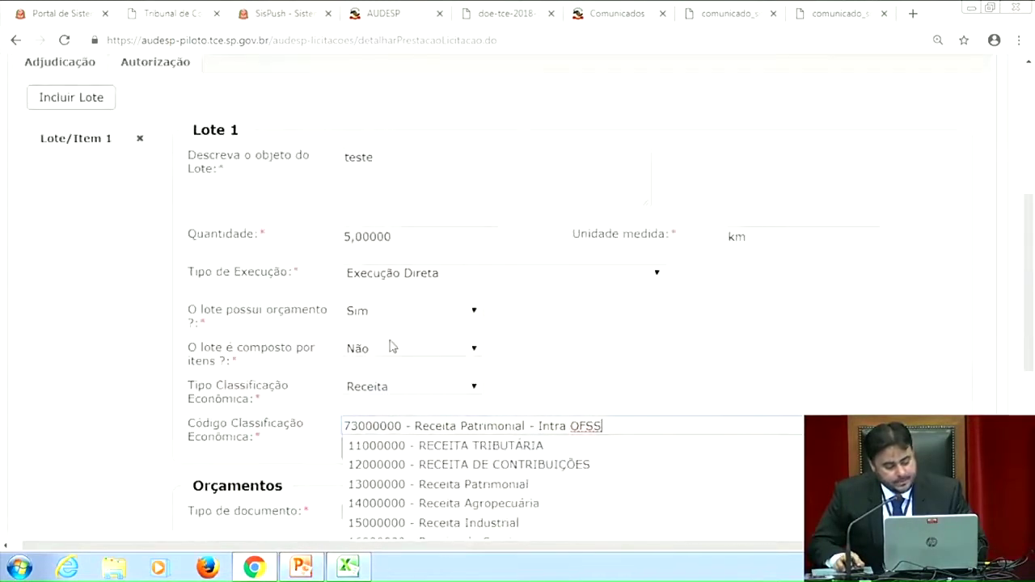
Switch Lote 1's economic classification type back to Despesa, search for code 339030 and choose 33903000 - MATERIAL DE CONSUMO.
left_click(386, 388)
left_click(446, 429)
scroll(523, 374, "down", 2)
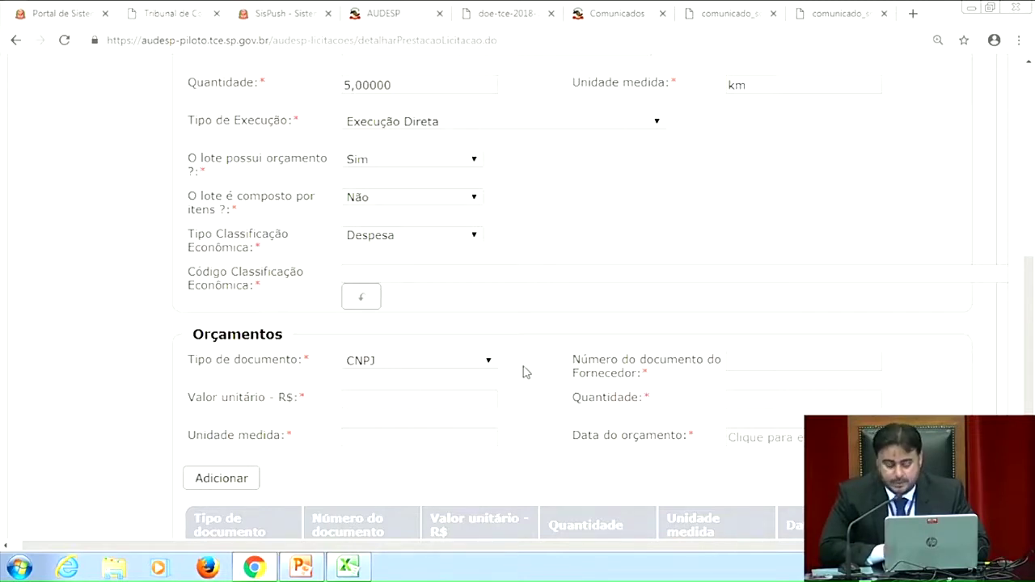
left_click(418, 274)
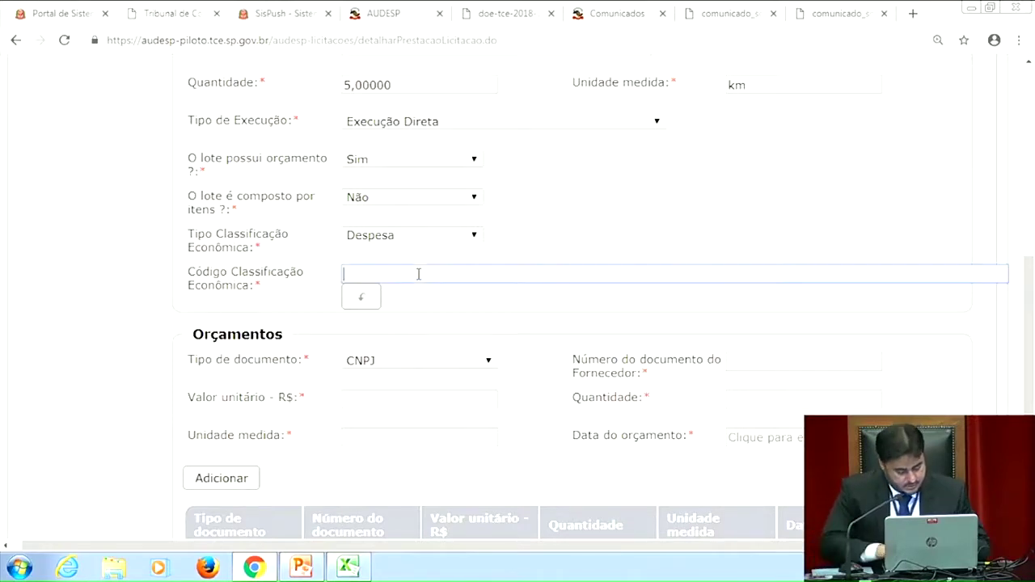
type("339030")
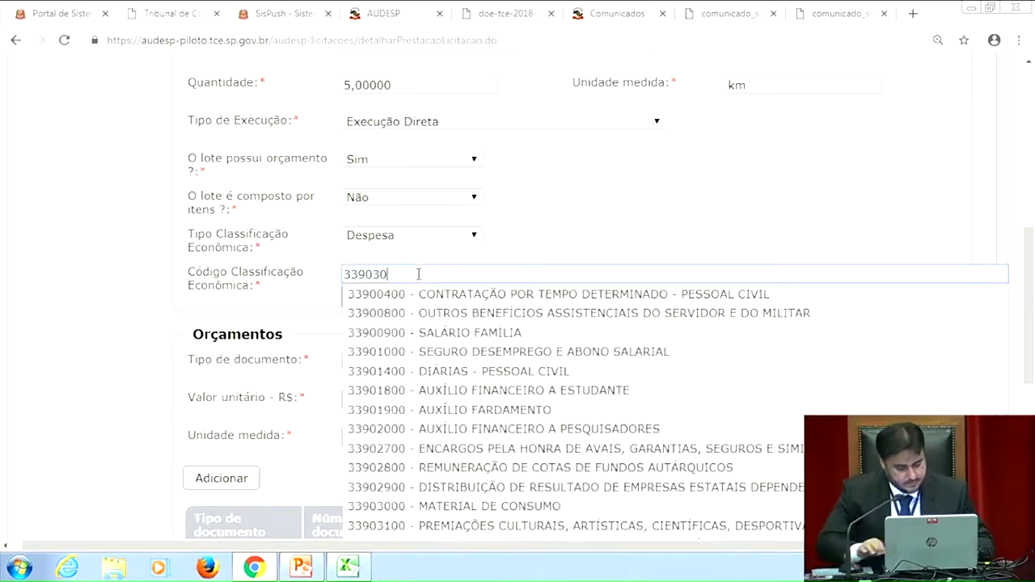
left_click(432, 294)
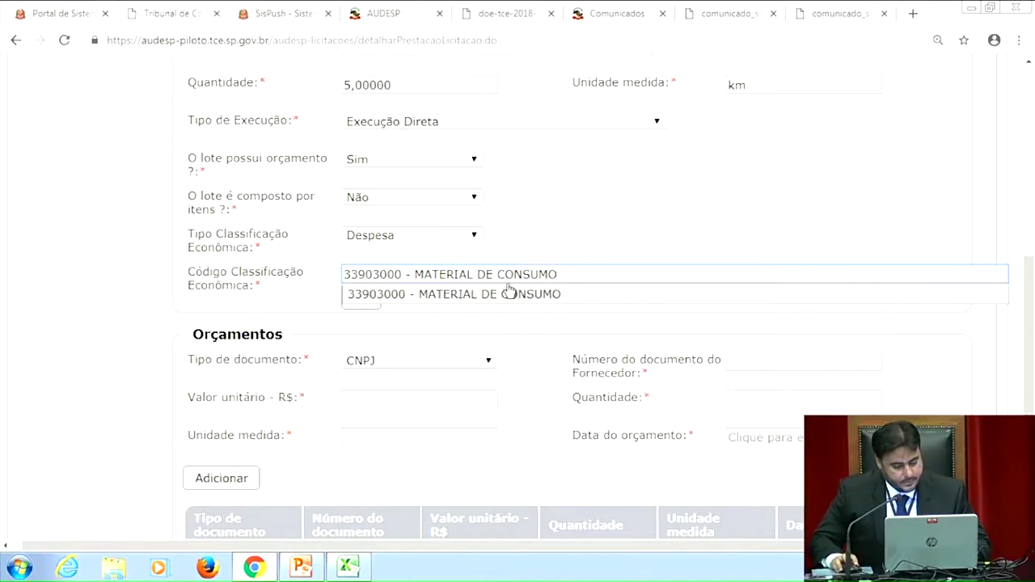
Replace Lote 1's economic classification code with 88888888 - OUTROS and activate the Descrição field.
left_click_drag(556, 275, 349, 274)
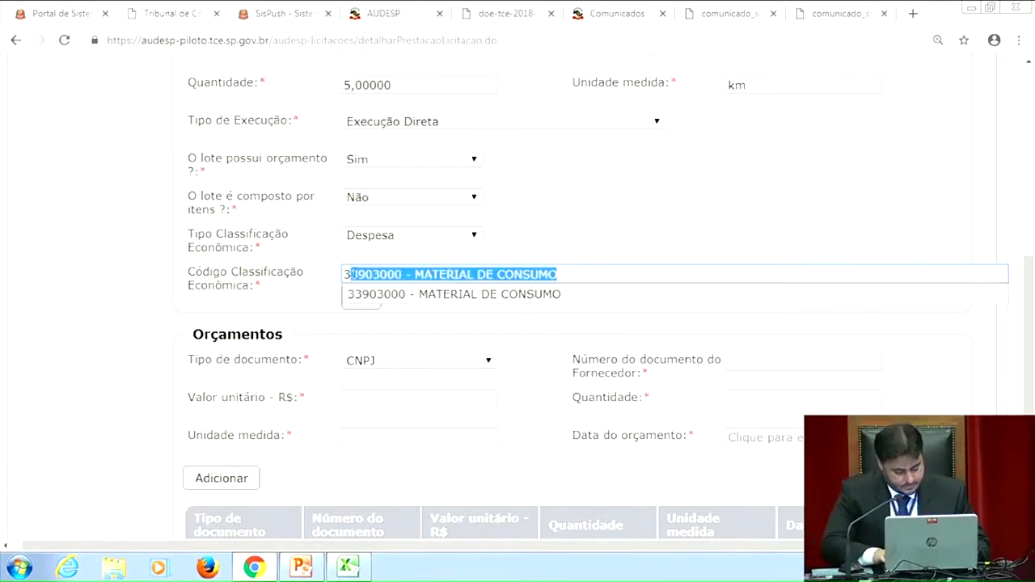
key("BackSpace")
key("BackSpace")
type("8888")
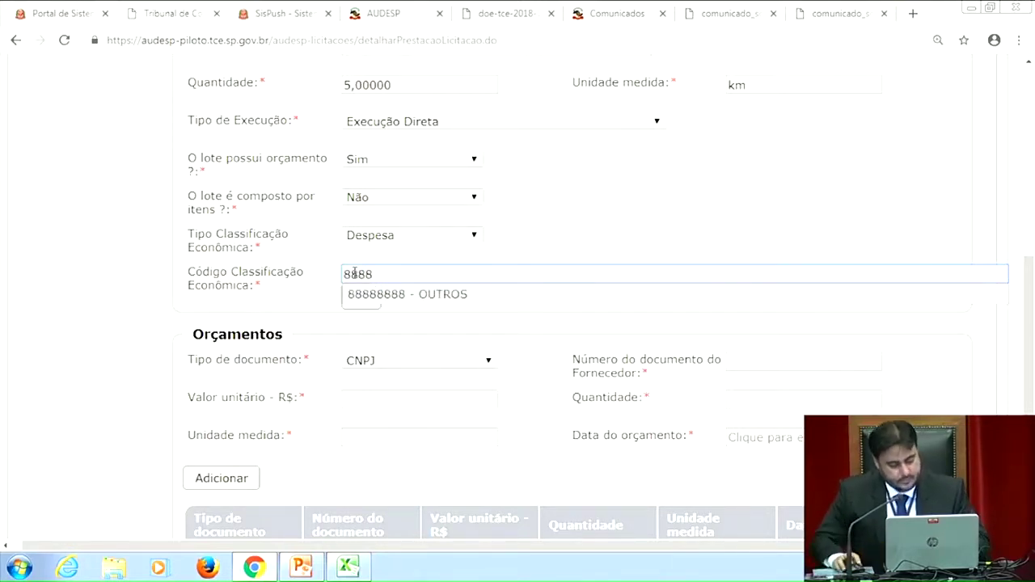
left_click(385, 296)
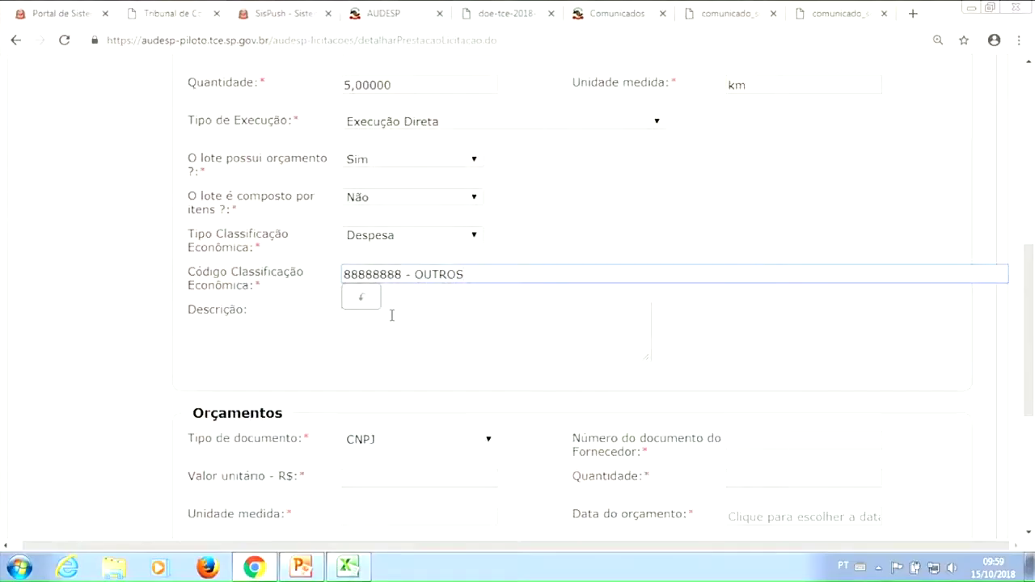
left_click(391, 314)
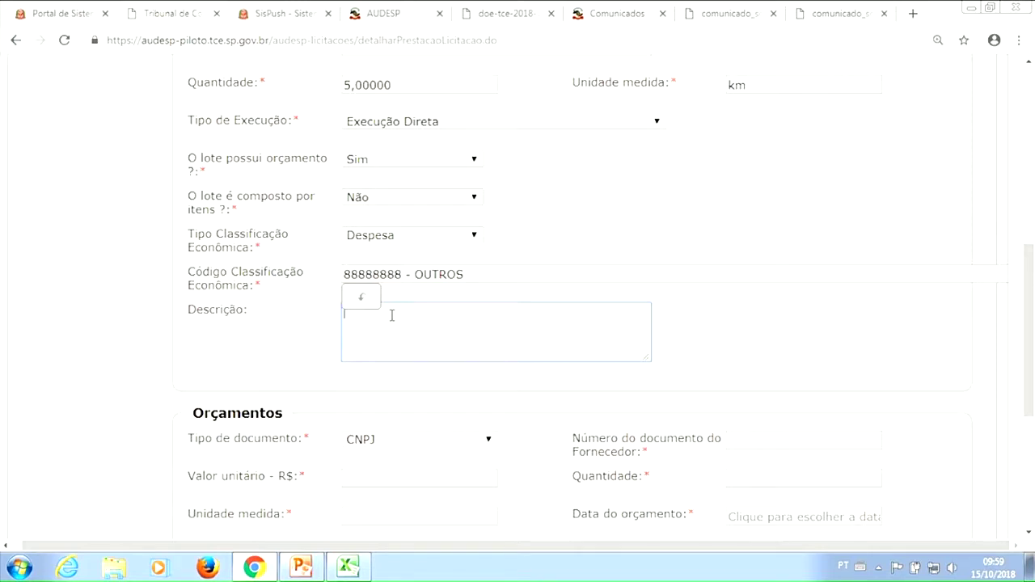
Set Lote 1's economic classification code back to 33903000 - MATERIAL DE CONSUMO by searching for 339030.
left_click_drag(478, 274, 205, 288)
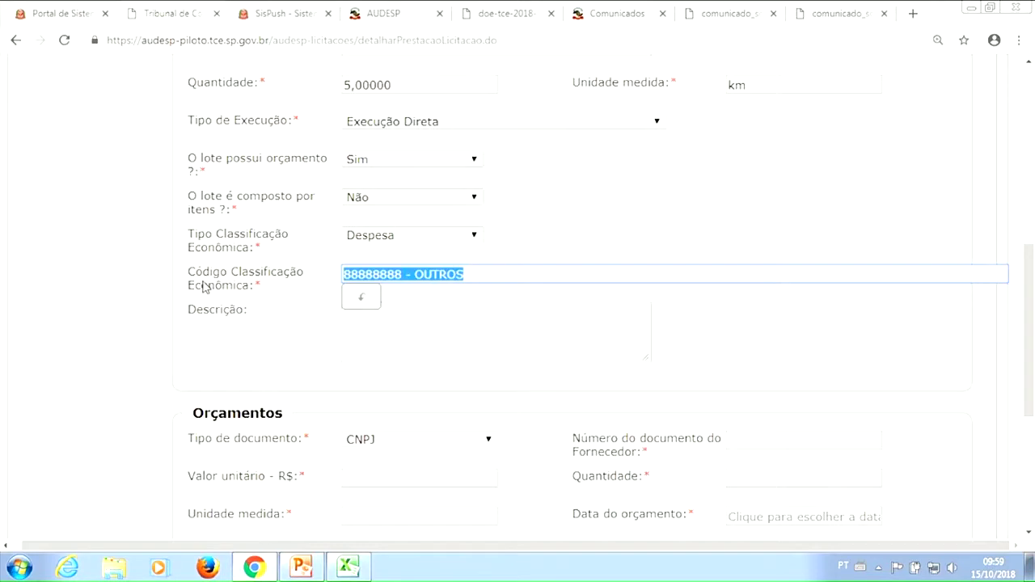
type("33")
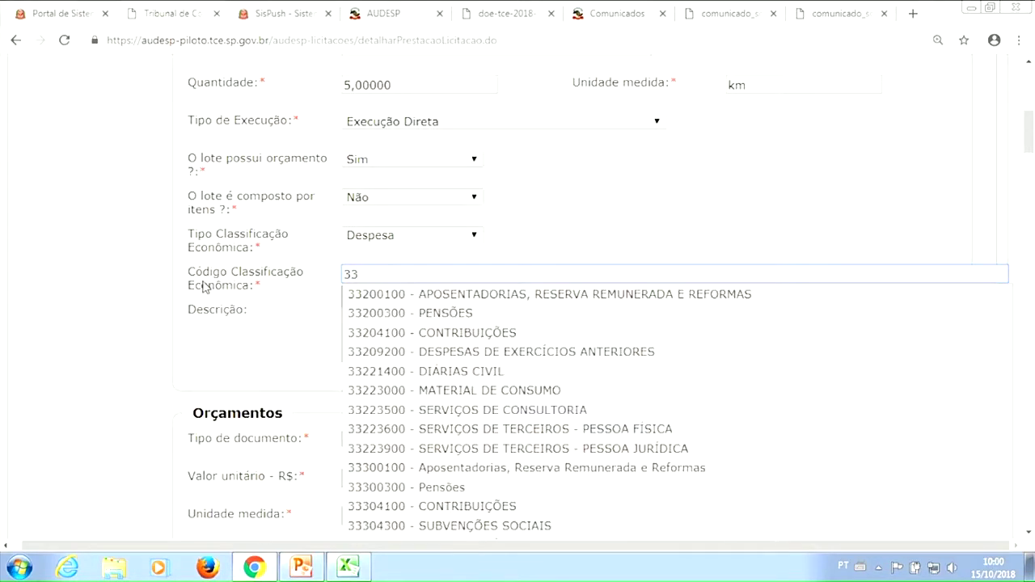
type("9030")
left_click(413, 296)
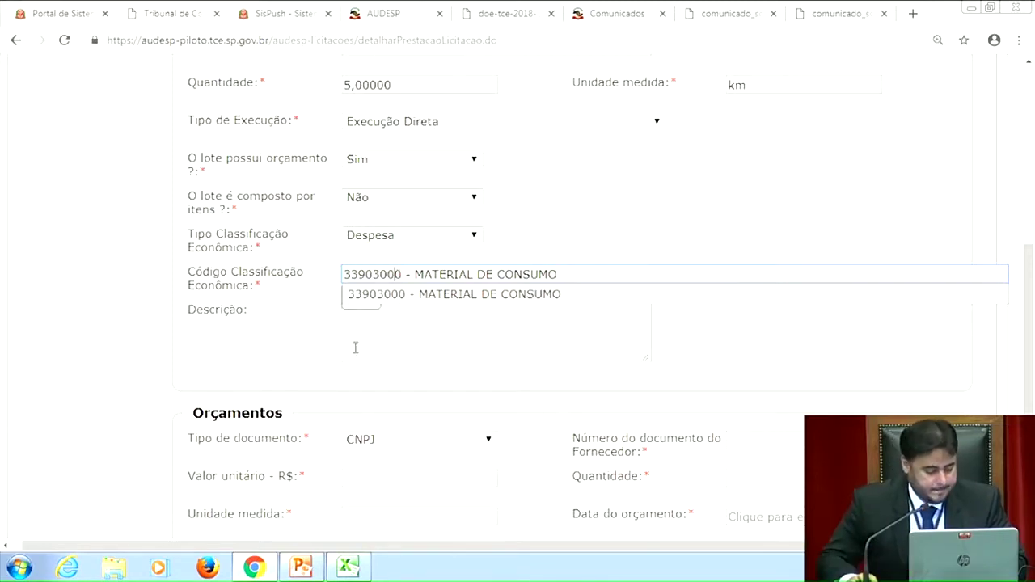
left_click(411, 317)
Review the completed Lote 1 fields and the listed budgets, and save the lot's data.
scroll(323, 330, "down", 2)
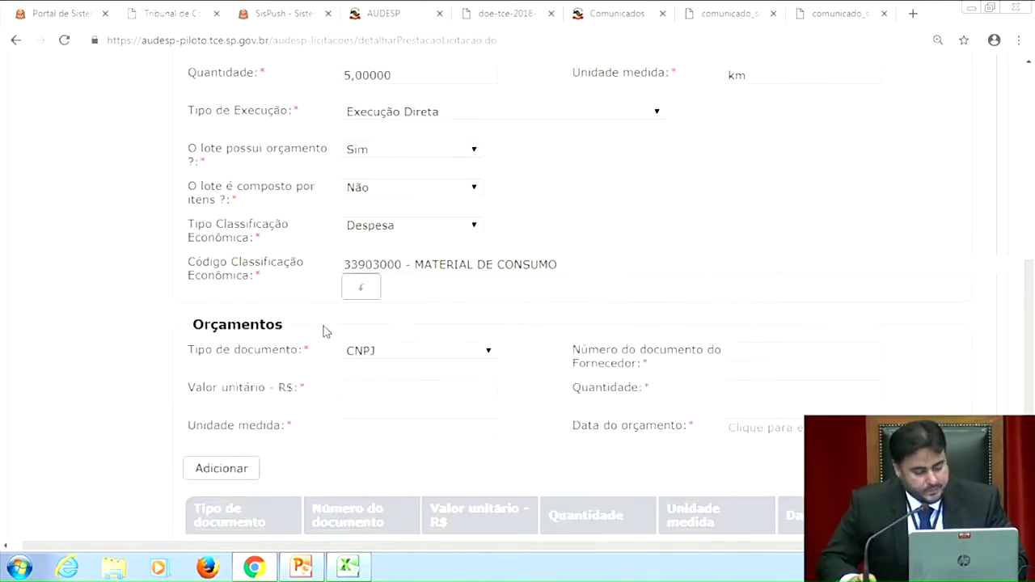
scroll(432, 296, "down", 1)
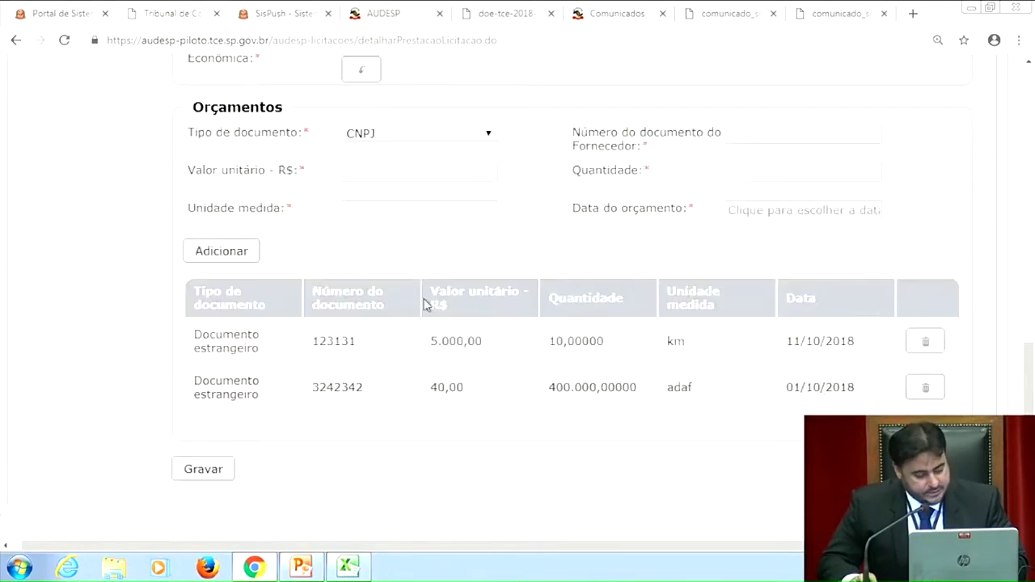
scroll(416, 312, "up", 3)
scroll(411, 316, "up", 5)
scroll(411, 313, "down", 4)
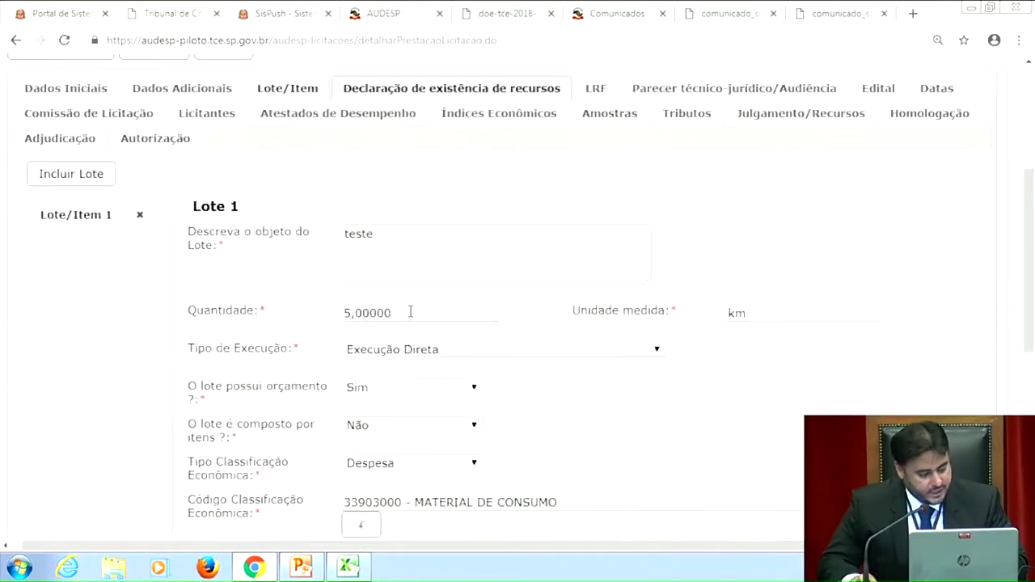
scroll(411, 312, "down", 4)
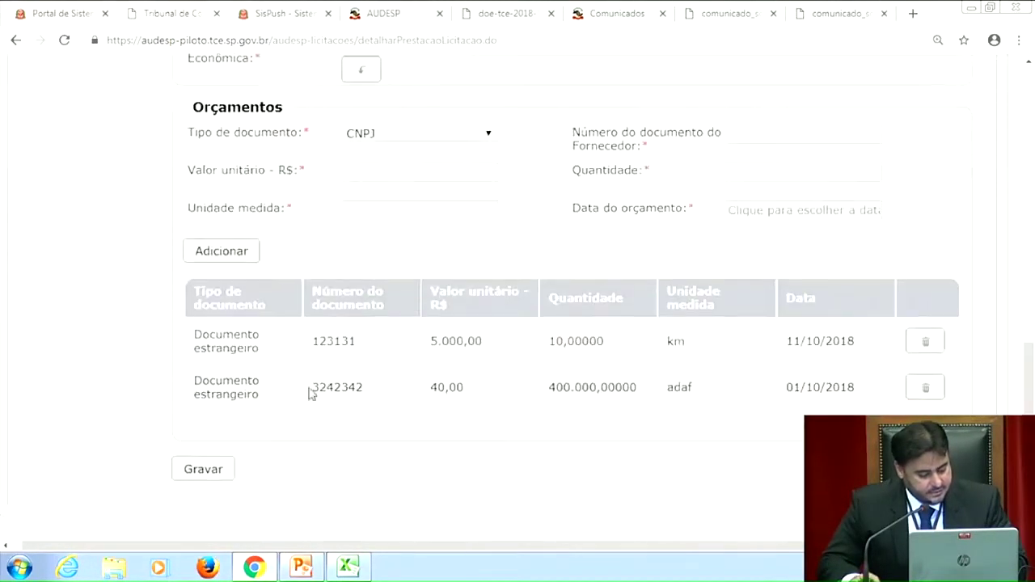
left_click(204, 470)
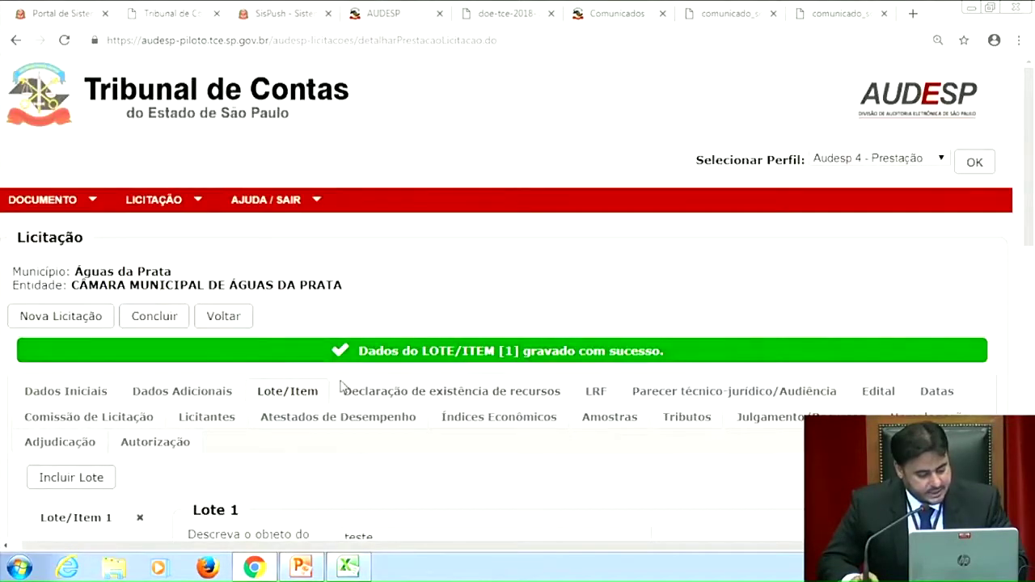
Add a second lot to the bidding process and examine its empty Lote 2 fields.
scroll(568, 334, "down", 2)
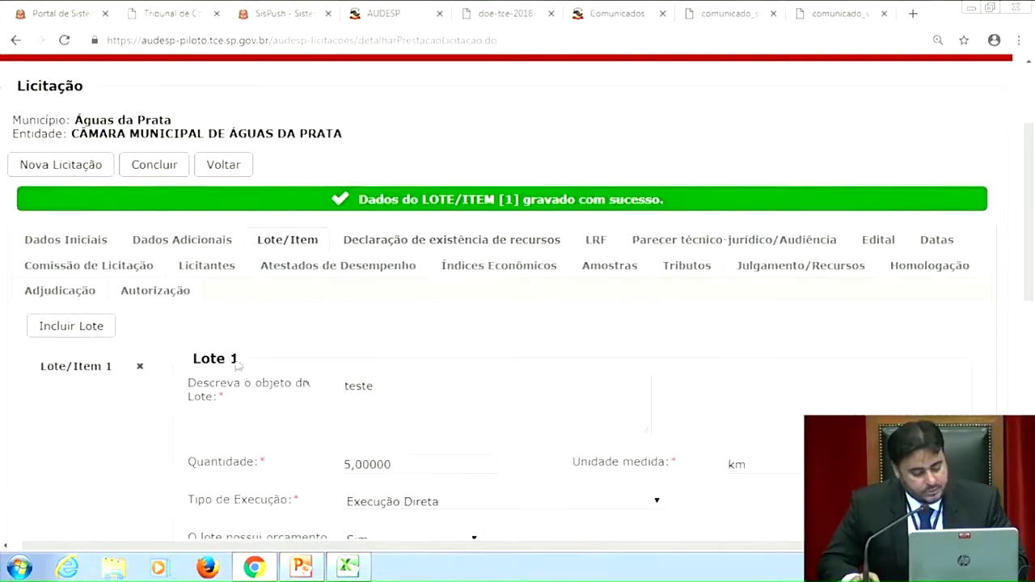
left_click(77, 330)
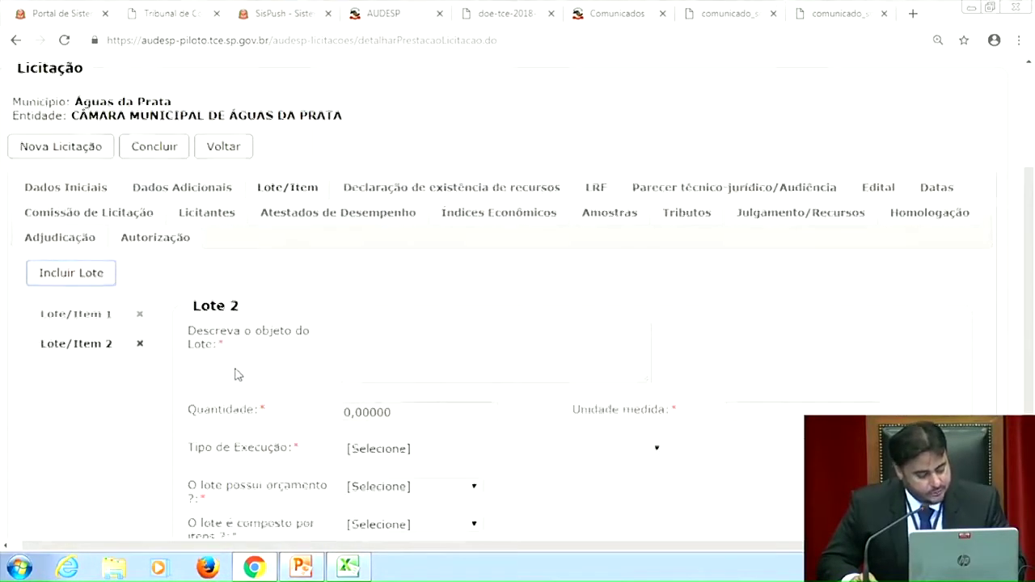
scroll(237, 374, "down", 2)
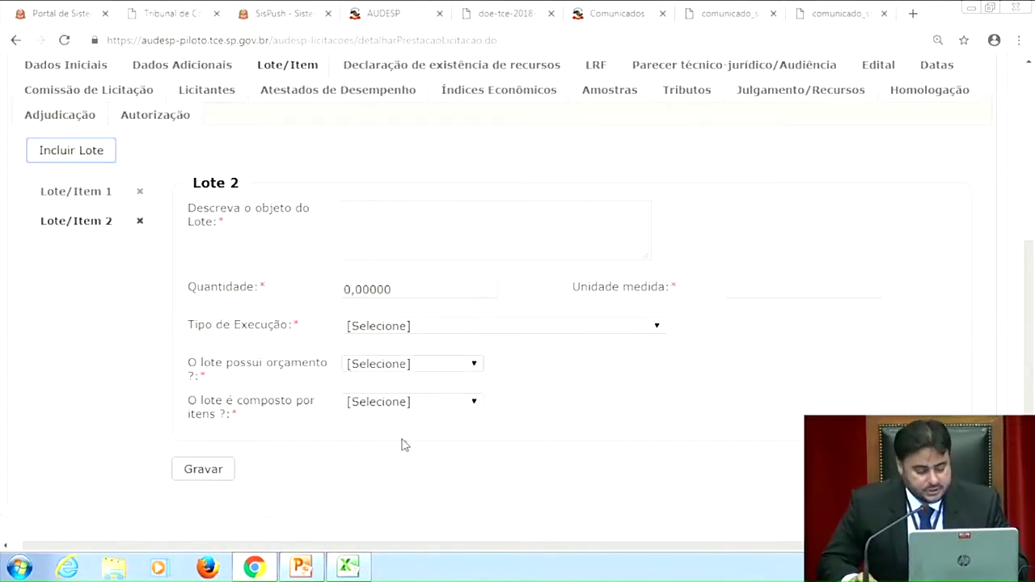
scroll(360, 324, "up", 4)
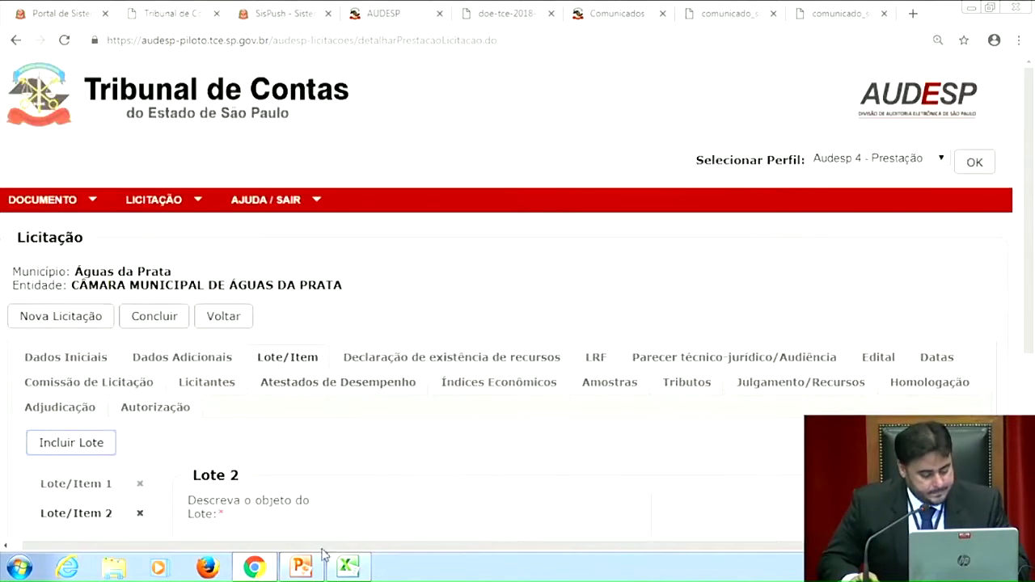